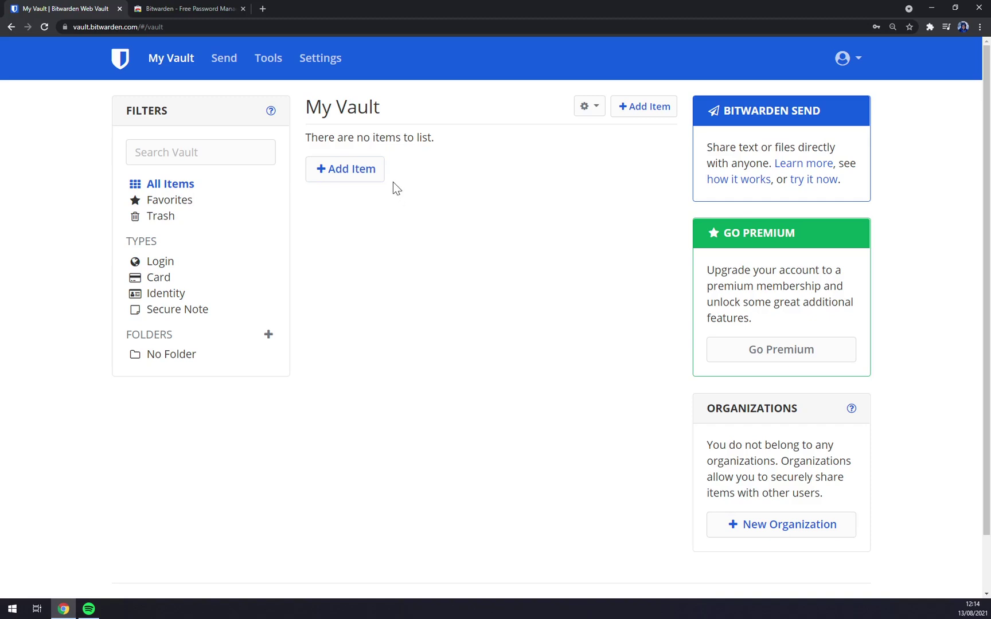
Open My Account settings from the profile menu, skim it, then return to the vault
left_click(848, 60)
left_click(782, 134)
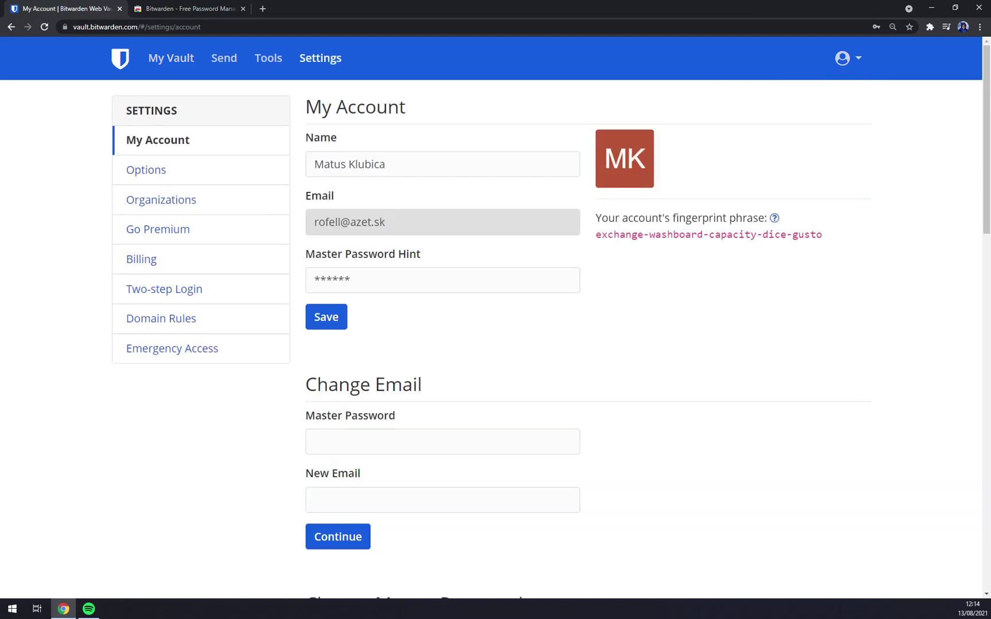
scroll(320, 172, "down", 5)
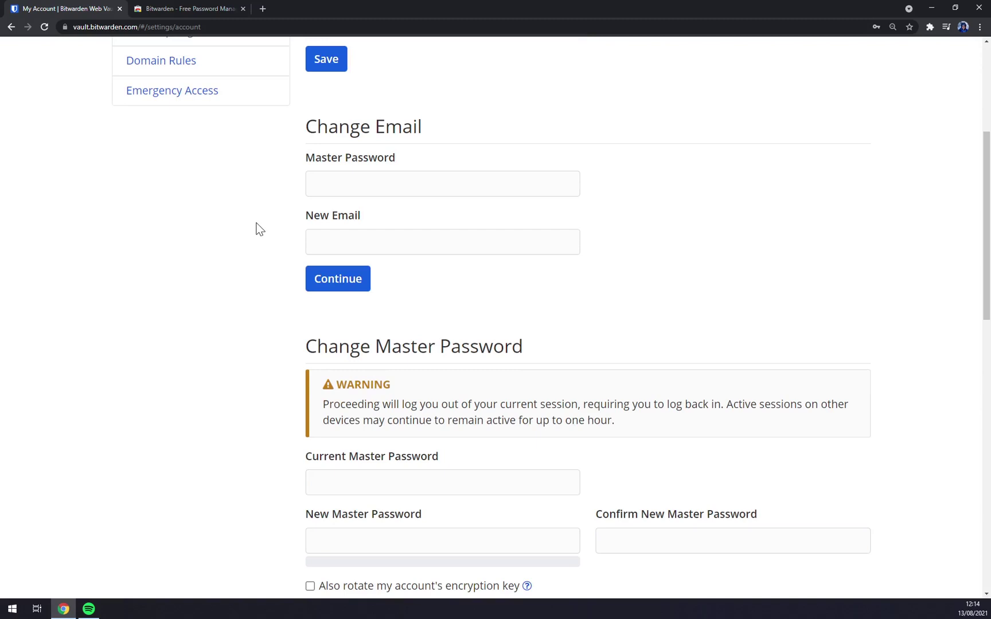
scroll(246, 231, "up", 5)
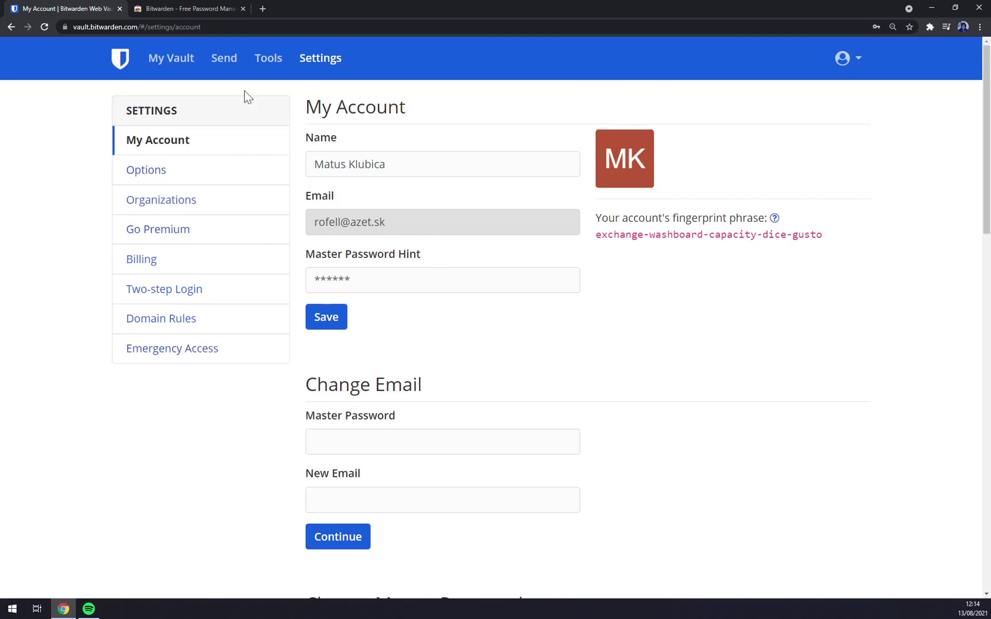
left_click(119, 64)
Reopen My Account settings and scroll through the whole page
left_click(855, 58)
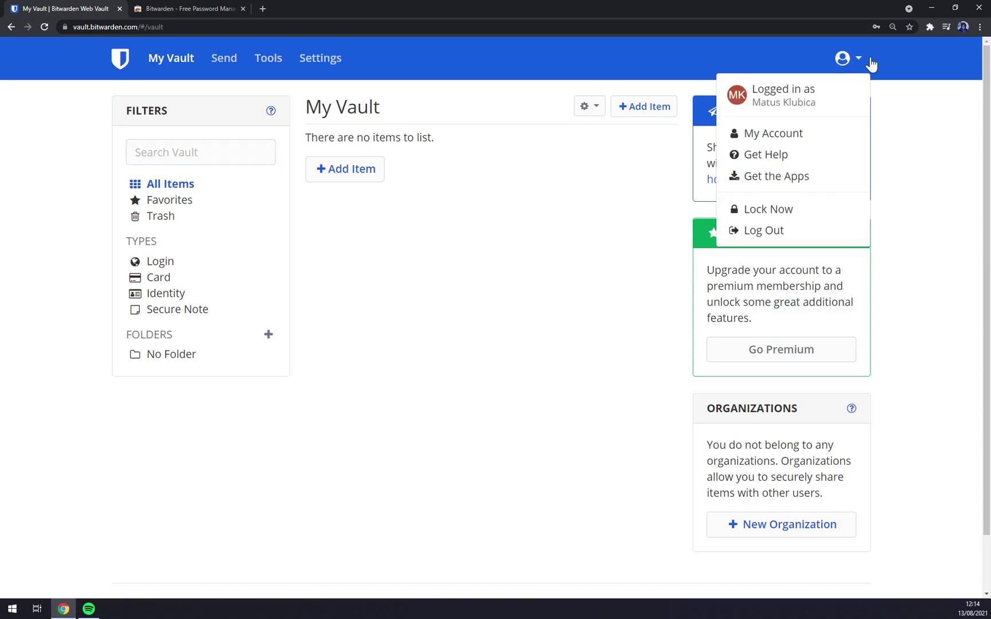
left_click(801, 135)
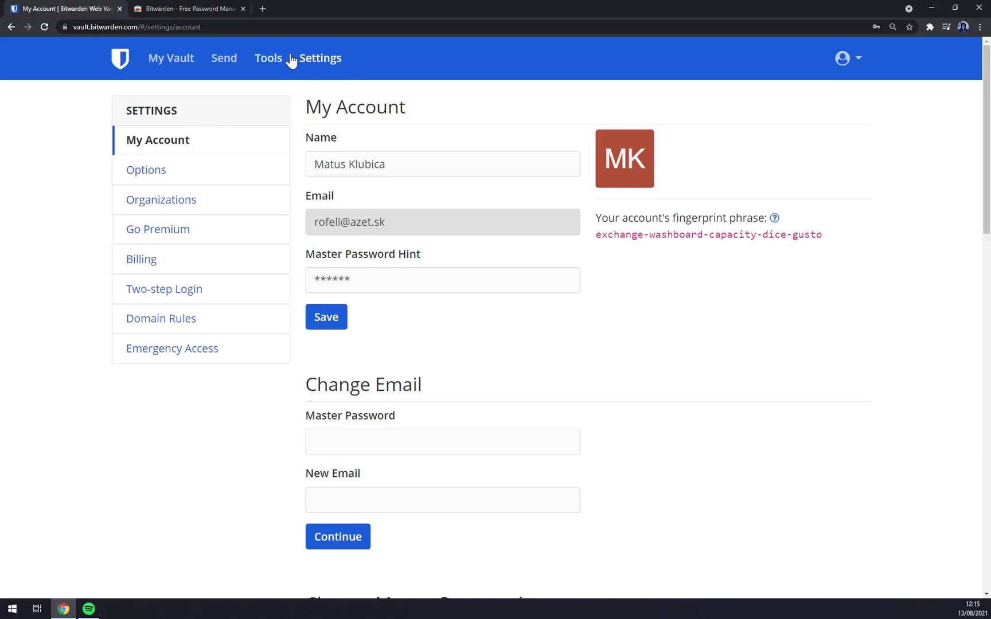
scroll(466, 188, "down", 10)
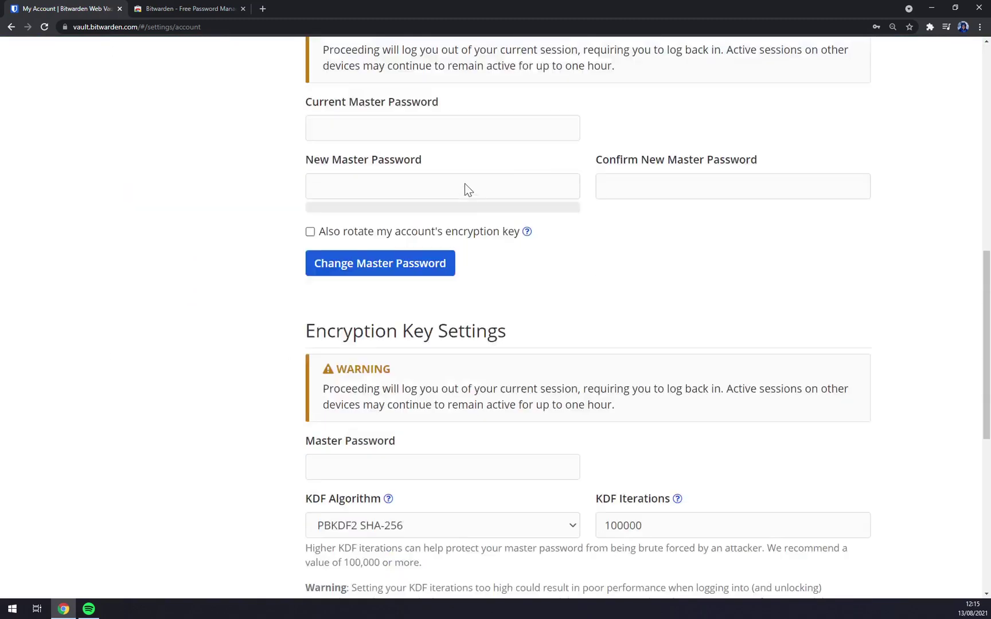
scroll(505, 291, "up", 2)
scroll(506, 285, "up", 2)
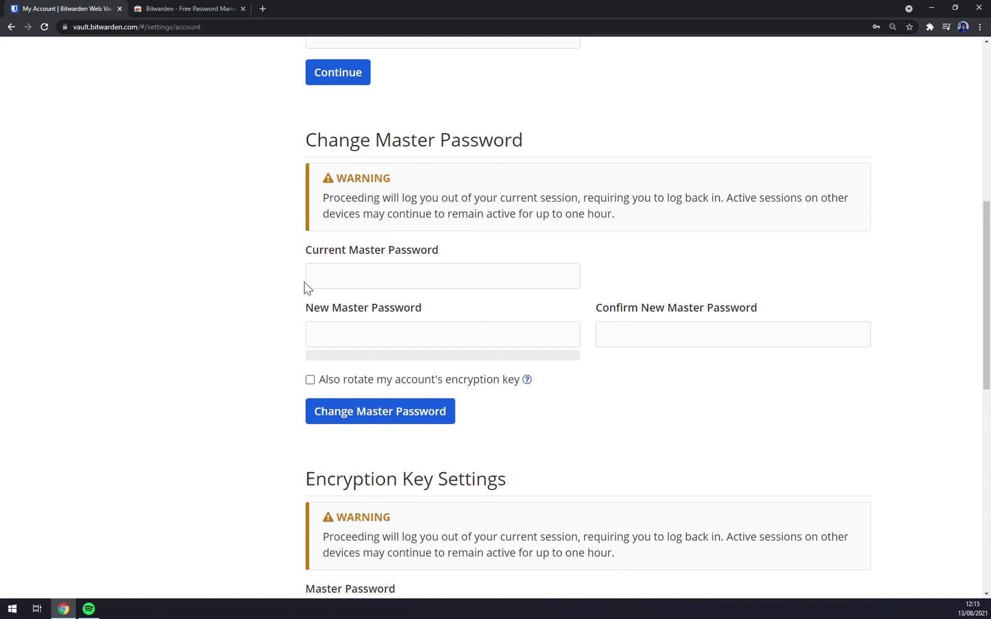
scroll(305, 288, "down", 5)
scroll(309, 246, "down", 2)
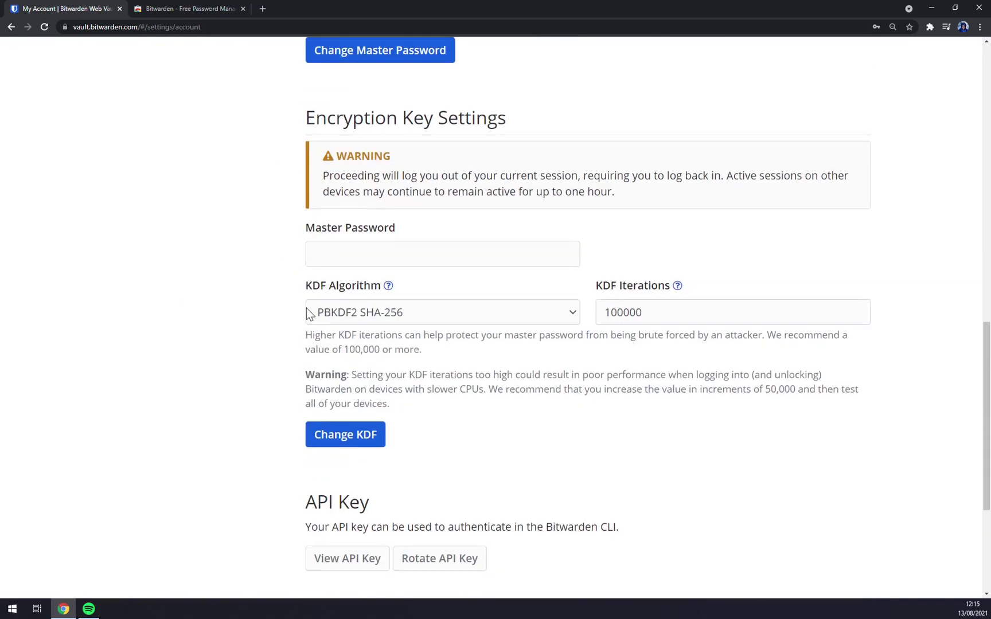
scroll(230, 308, "down", 4)
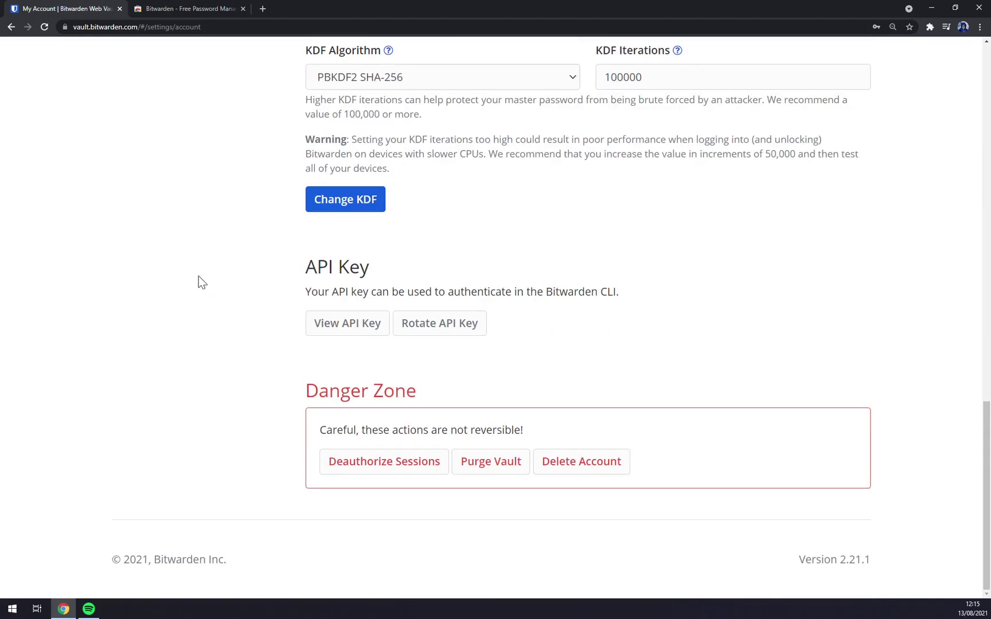
left_click_drag(344, 324, 372, 275)
left_click(381, 271)
scroll(546, 301, "up", 15)
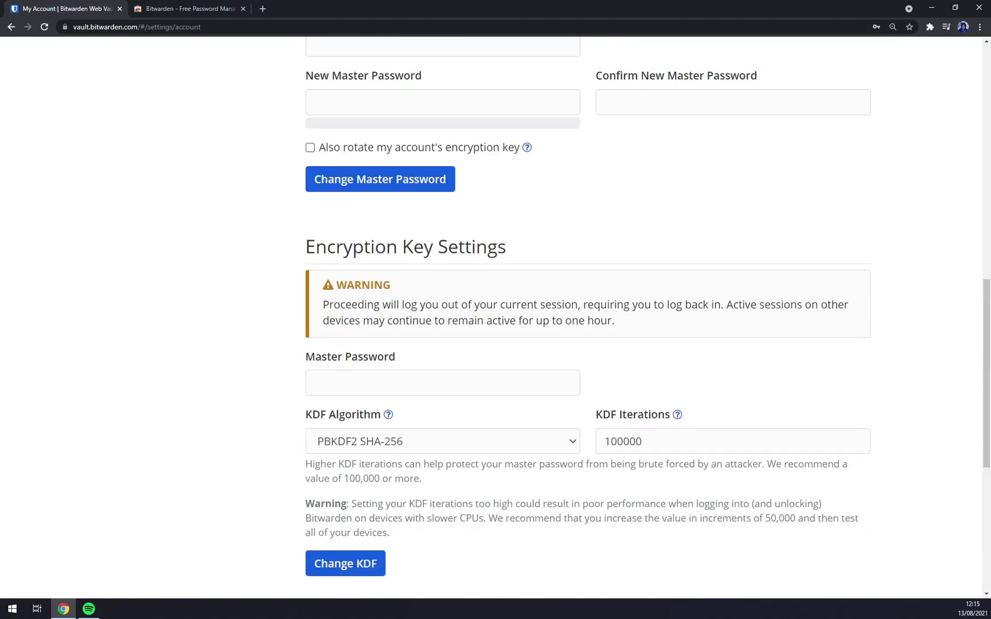
Open the Options settings and keep Vault Timeout at 15 minutes
left_click(147, 170)
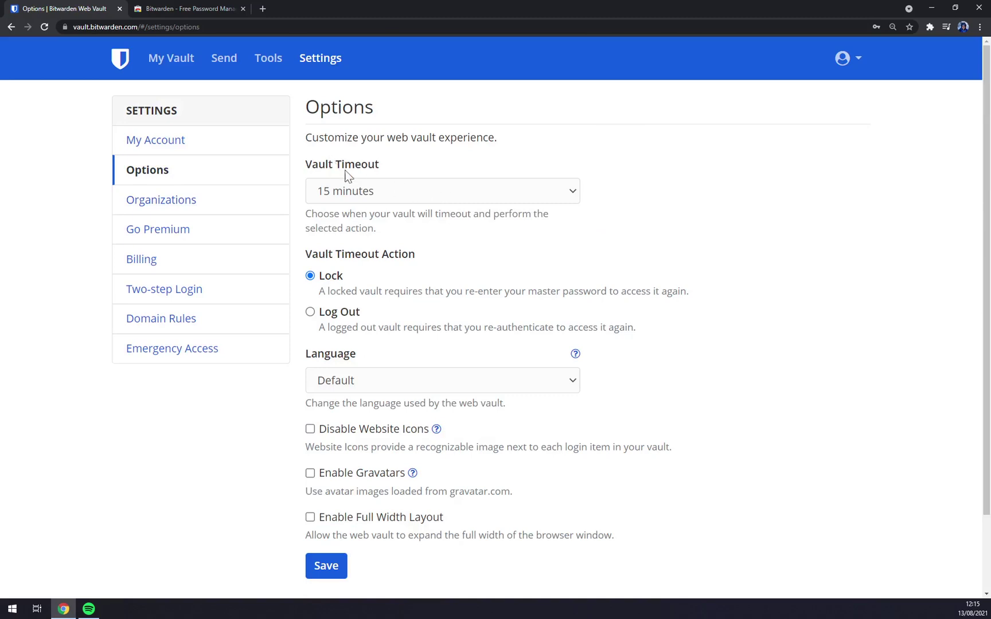
left_click(369, 192)
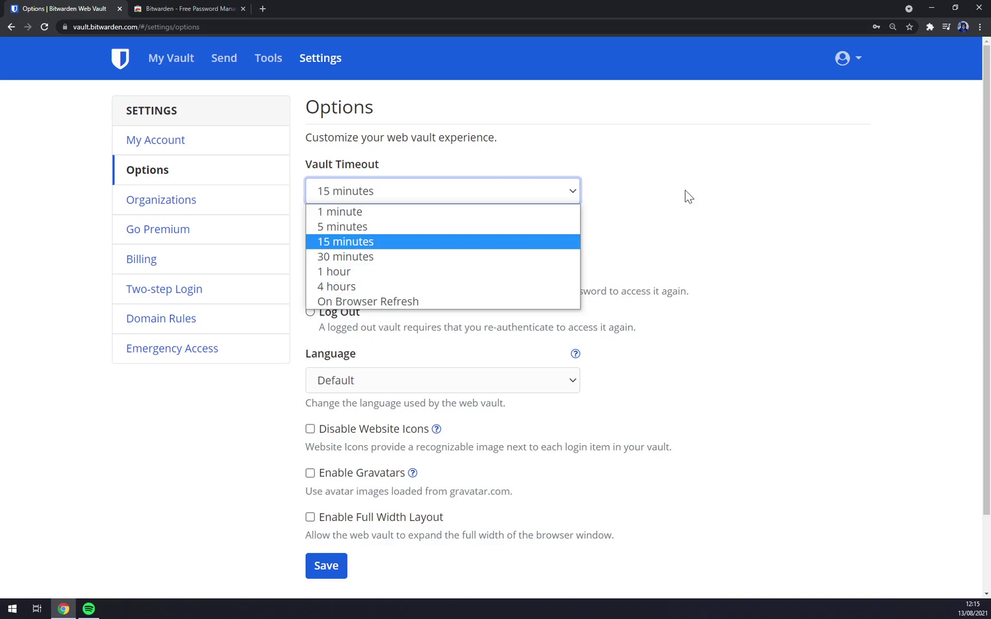
left_click(413, 242)
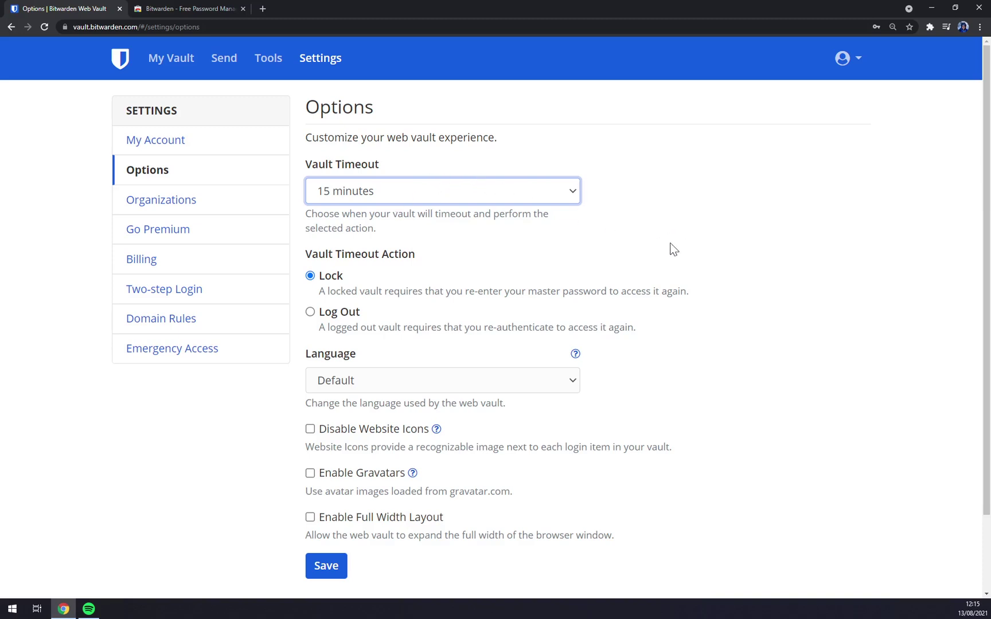
left_click(401, 276)
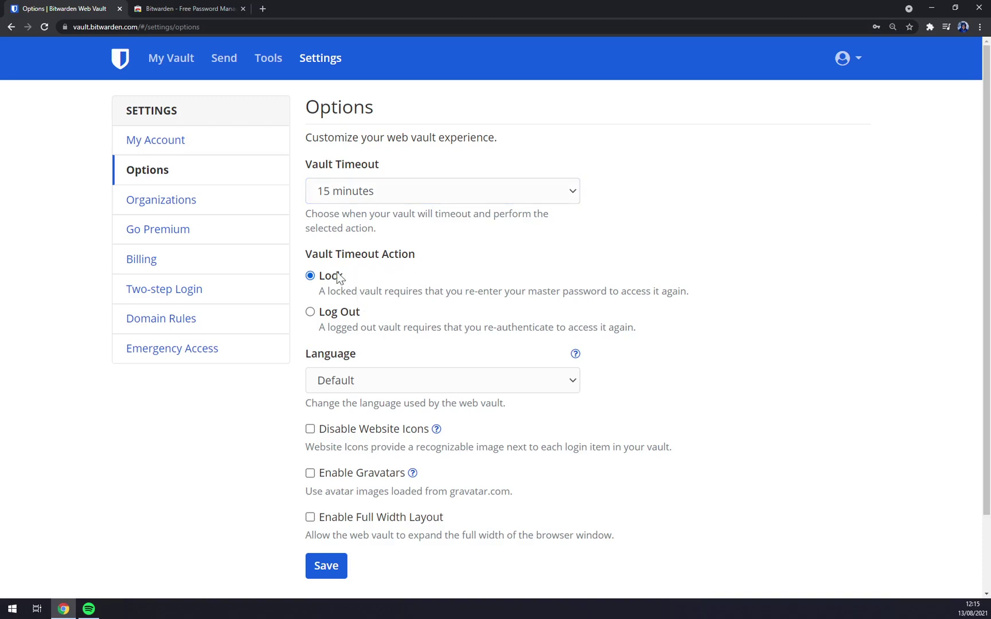
scroll(356, 272, "down", 1)
scroll(378, 275, "down", 1)
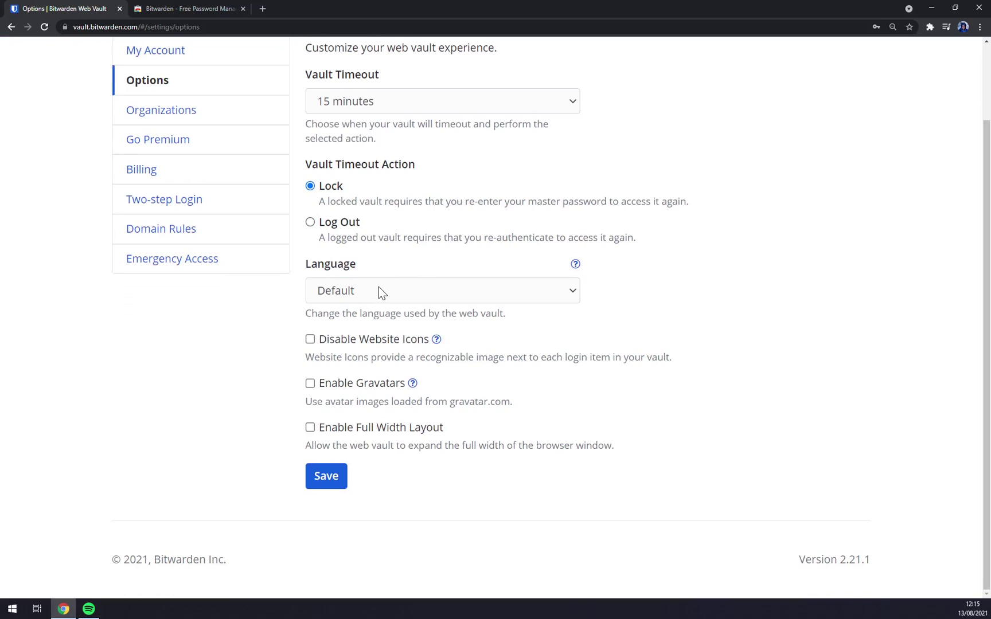
Leave the interface language on Default, then go to the Organizations page
left_click(443, 294)
scroll(411, 411, "down", 5)
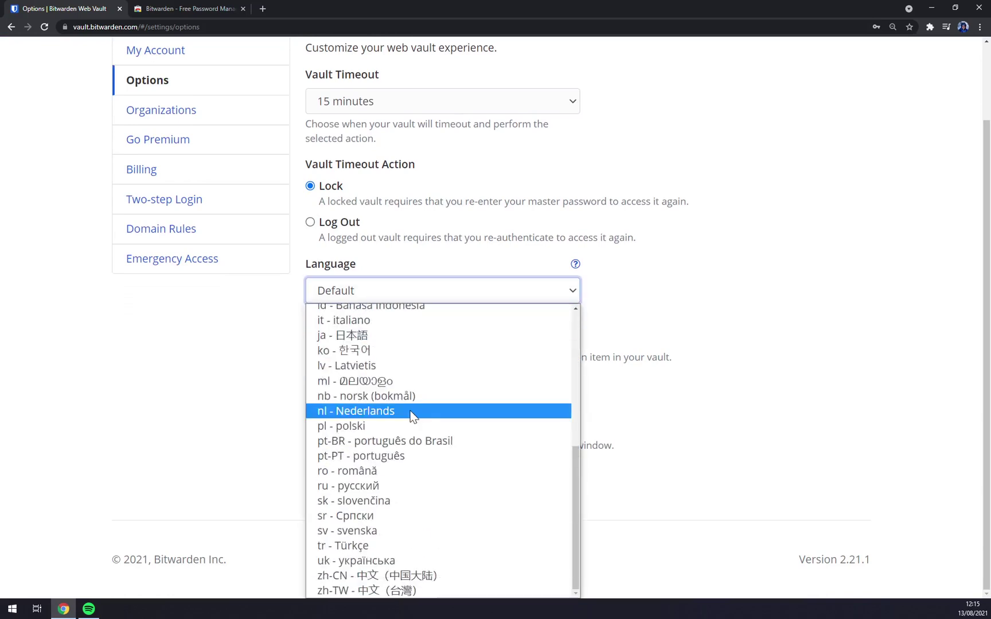
scroll(411, 411, "up", 5)
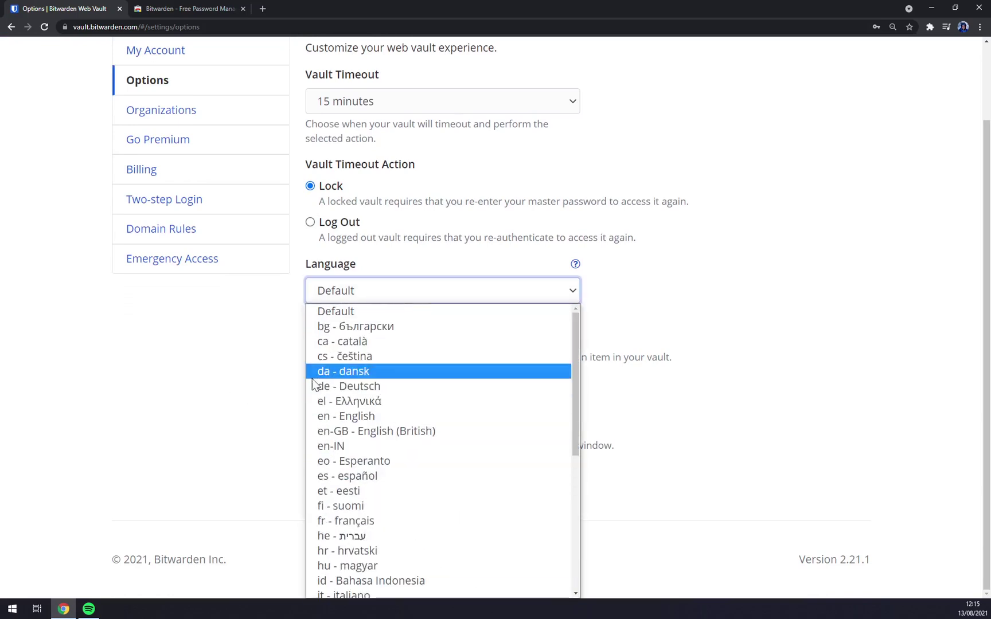
scroll(379, 379, "down", 5)
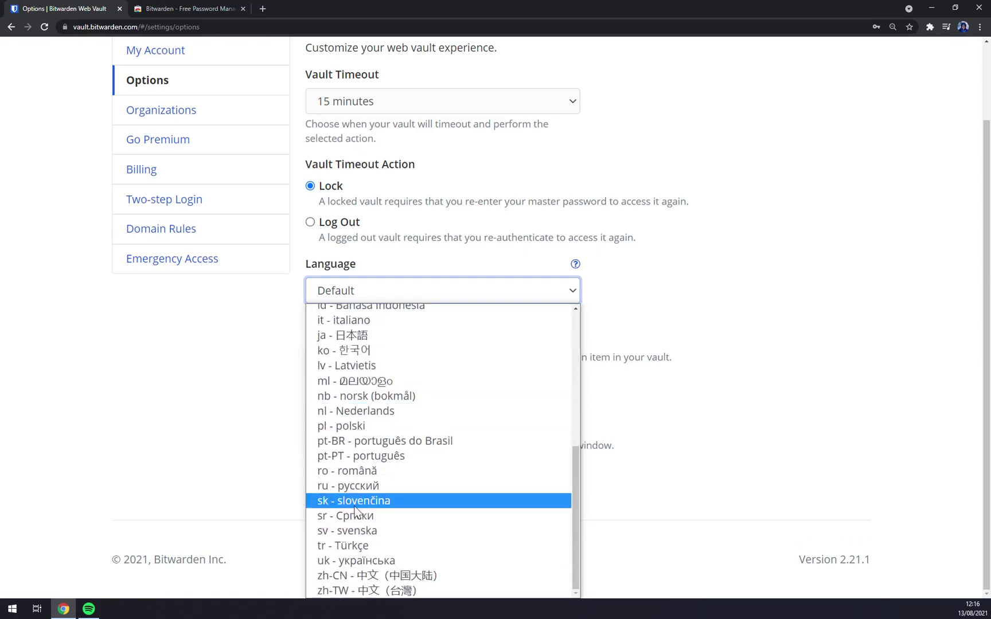
left_click(147, 425)
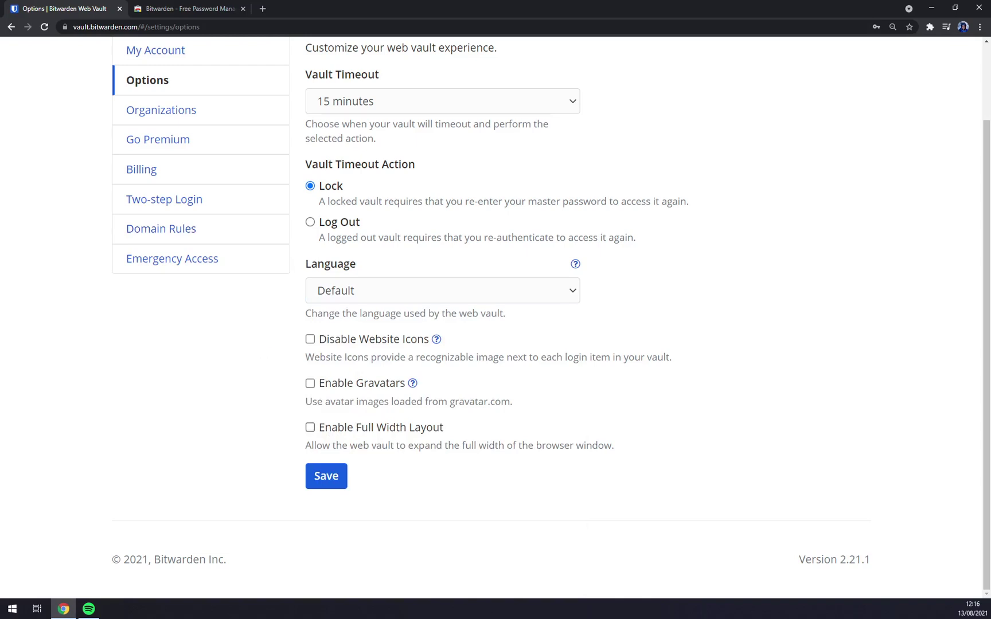
scroll(359, 430, "up", 2)
left_click(167, 207)
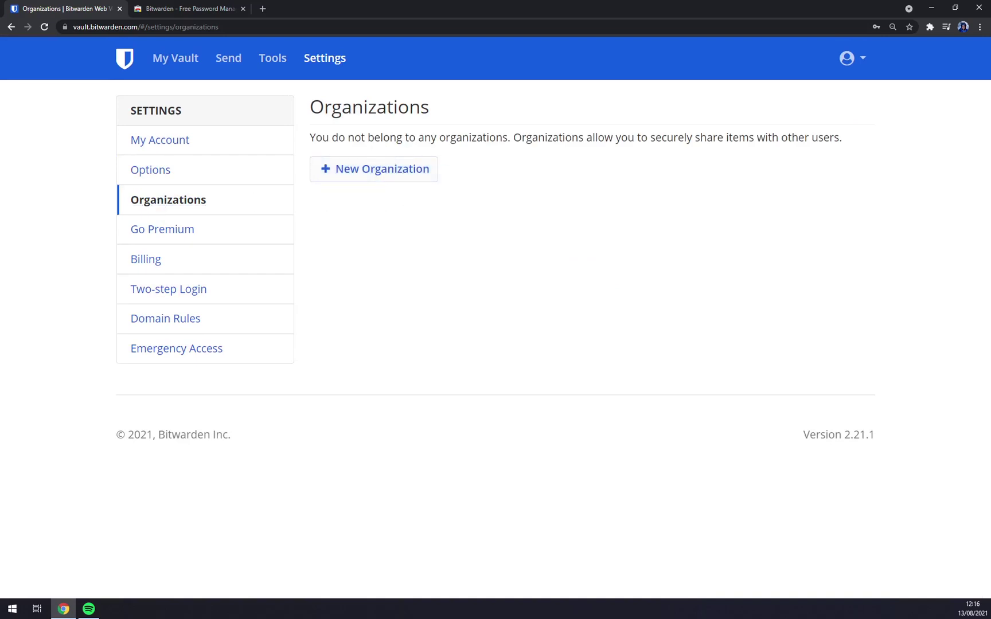
Begin a New Organization and pick the Families plan from the plan list
left_click(407, 177)
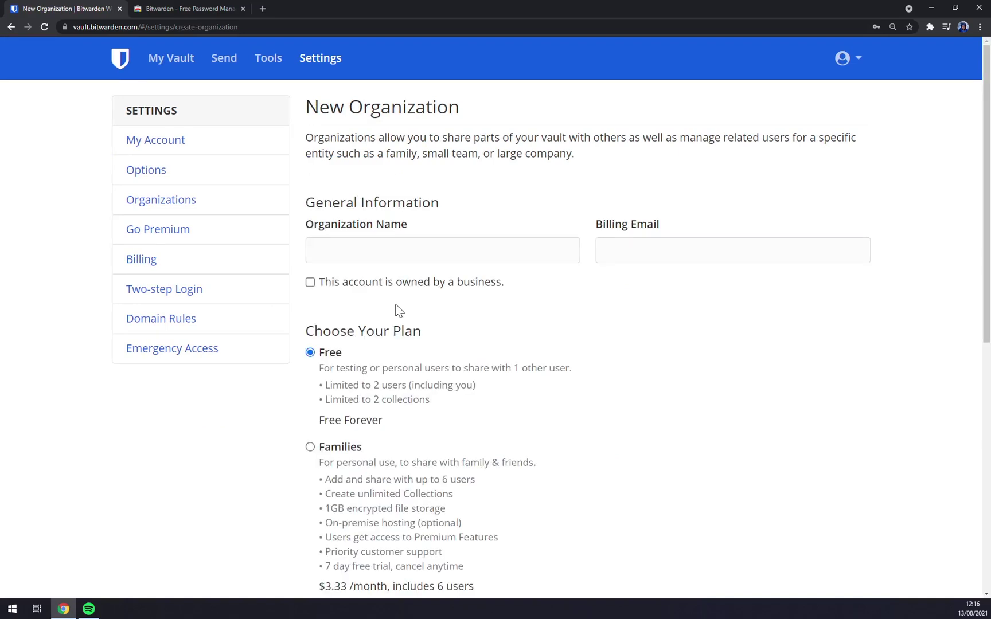
scroll(445, 311, "down", 7)
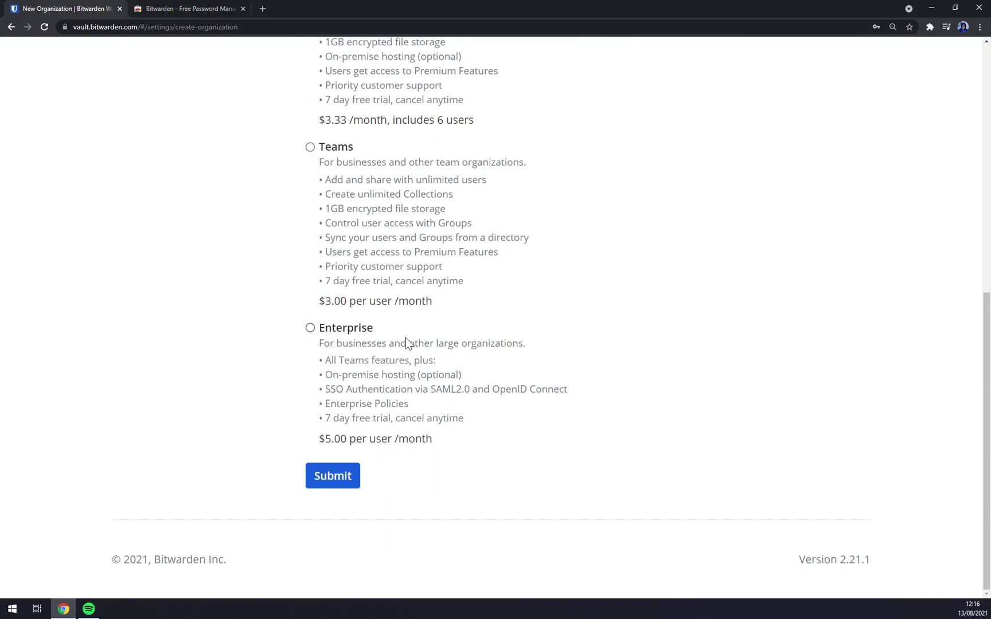
scroll(346, 376, "up", 5)
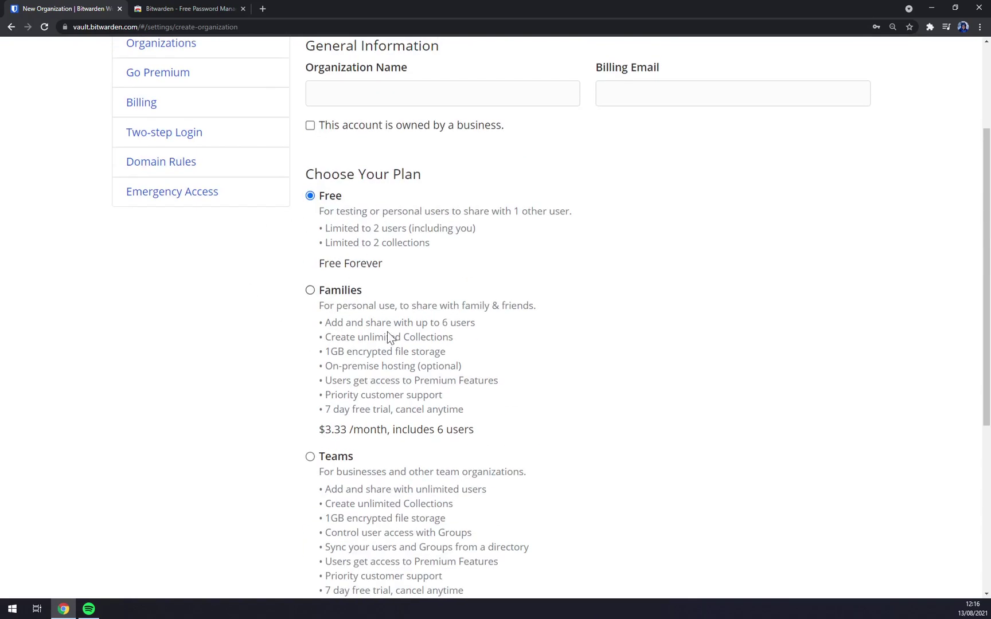
left_click_drag(310, 431, 475, 431)
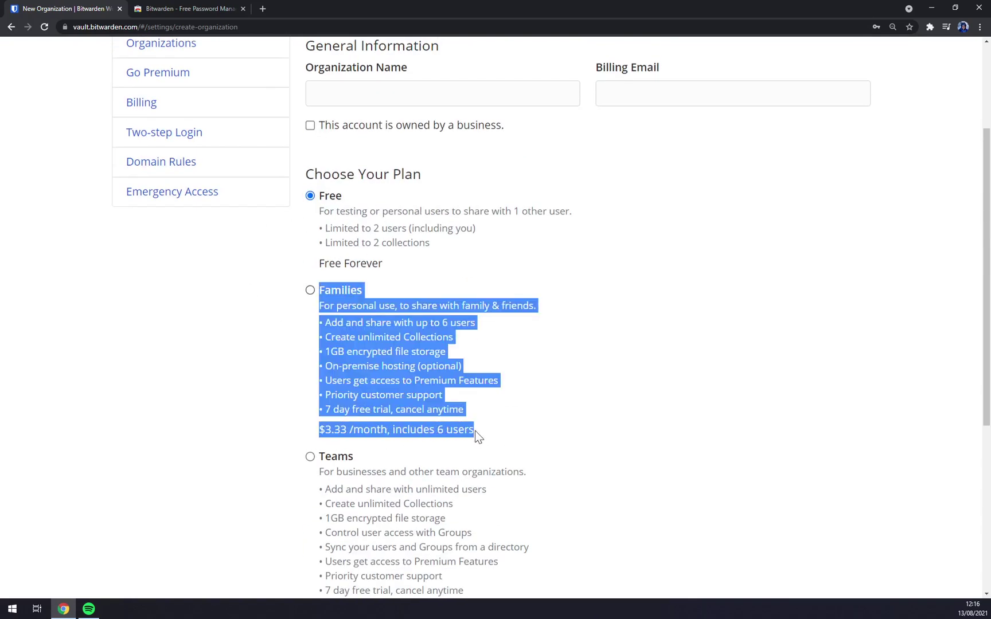
left_click(476, 431)
scroll(255, 328, "up", 3)
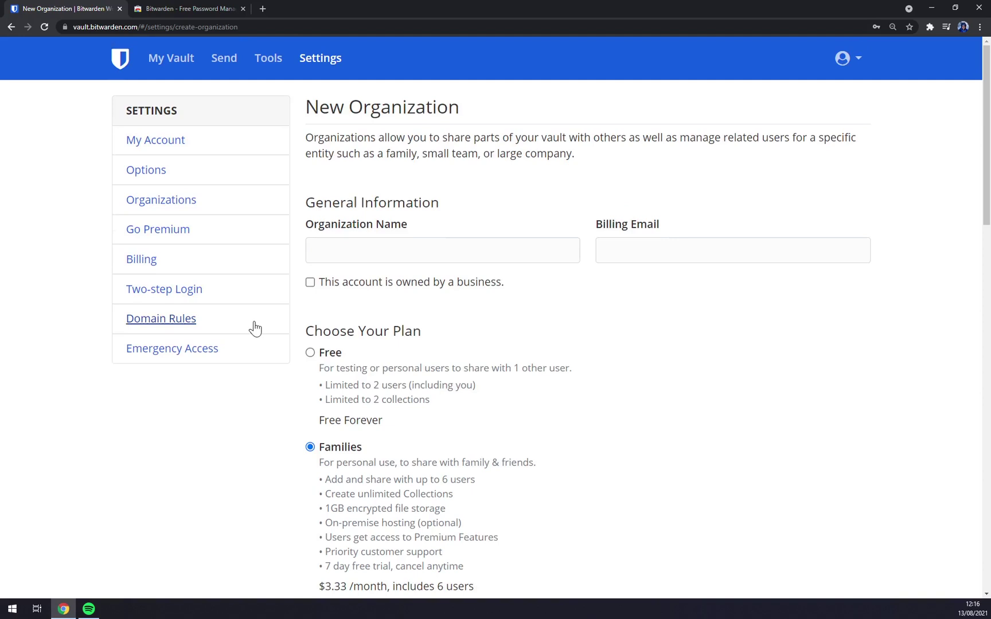
Browse the Go Premium, Billing, Two-step Login and Domain Rules pages, ending on Emergency Access
left_click(171, 230)
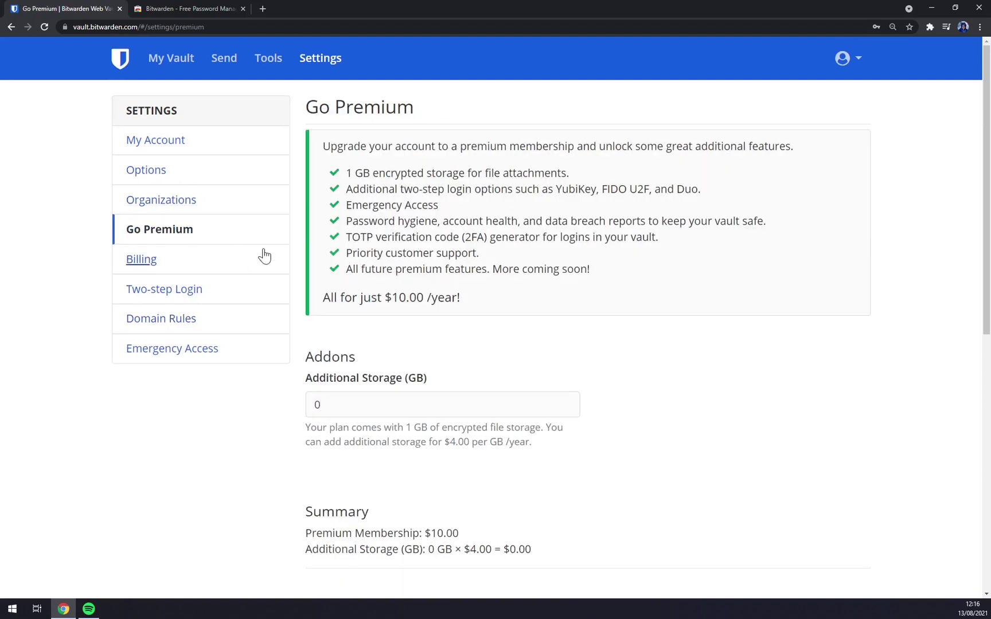
left_click(144, 263)
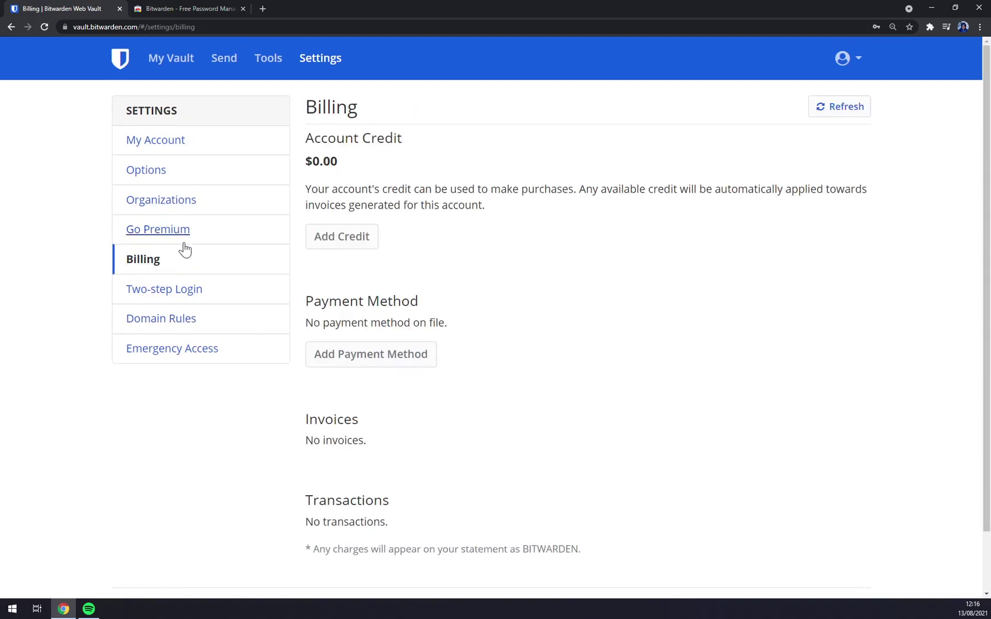
left_click(169, 315)
left_click(193, 302)
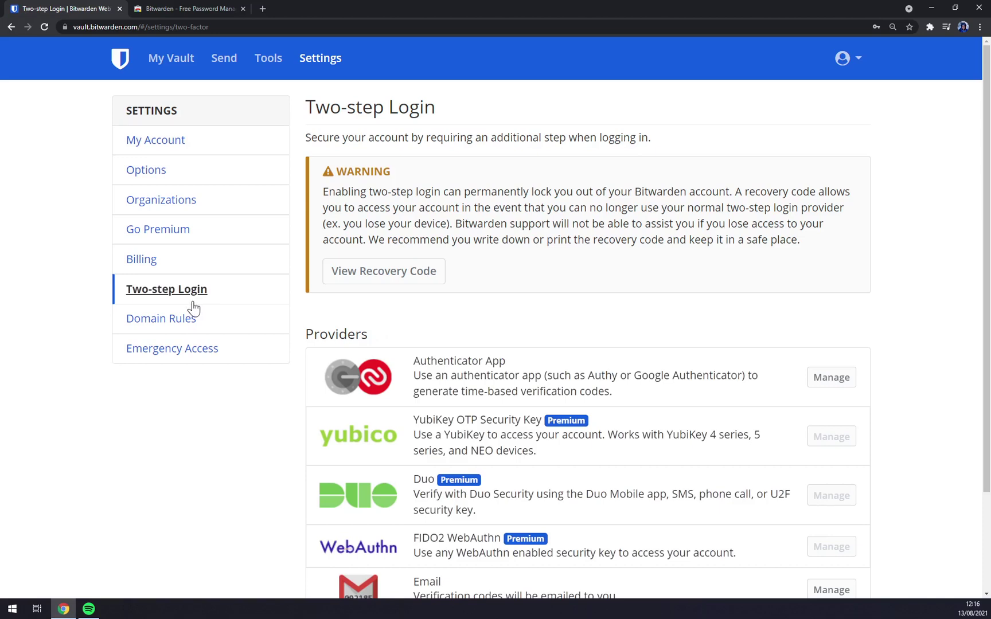
scroll(706, 330, "down", 3)
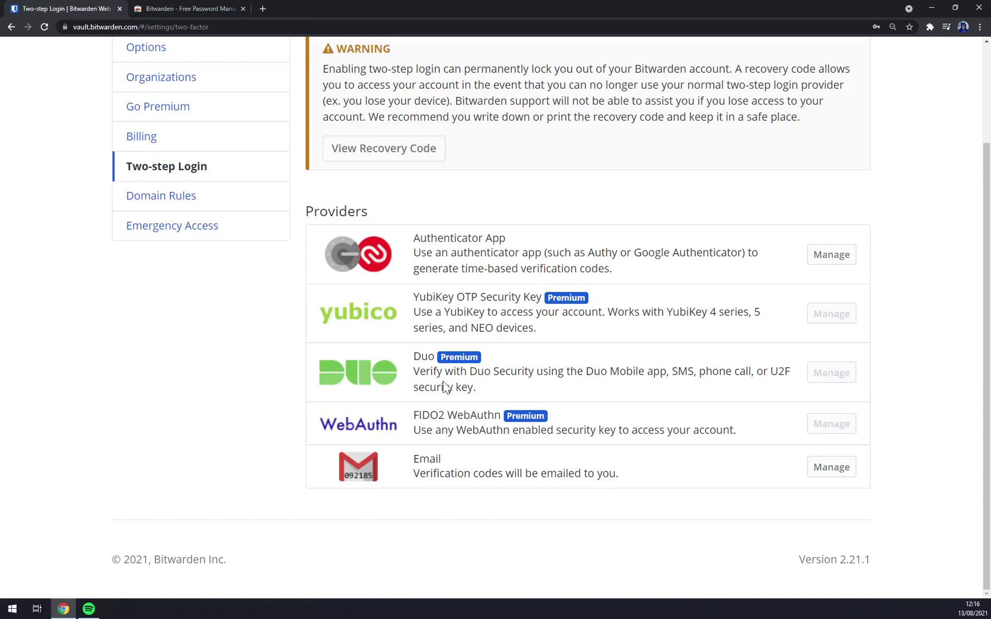
scroll(507, 451, "up", 2)
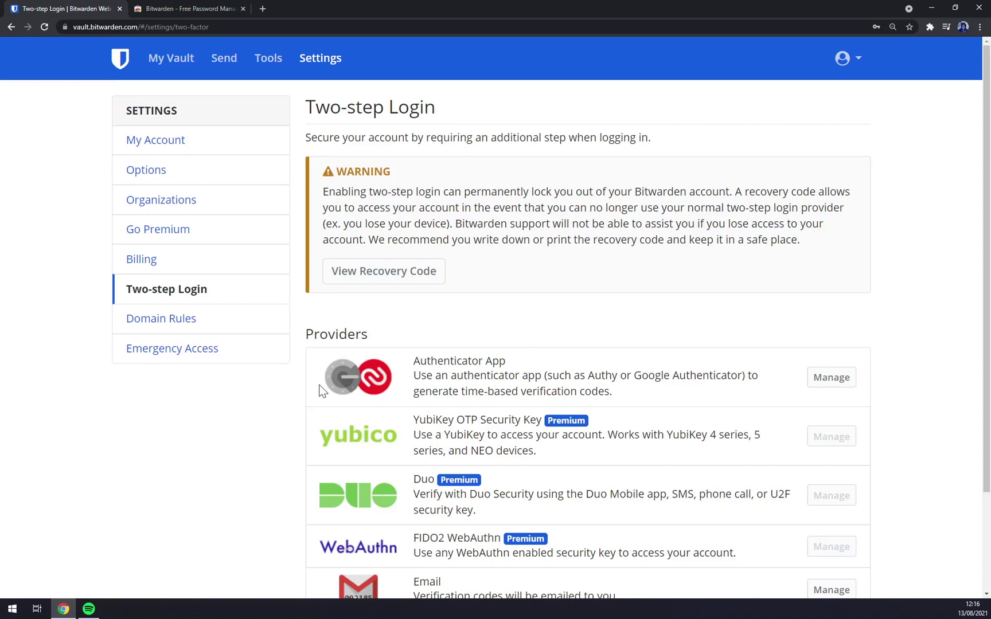
left_click(197, 324)
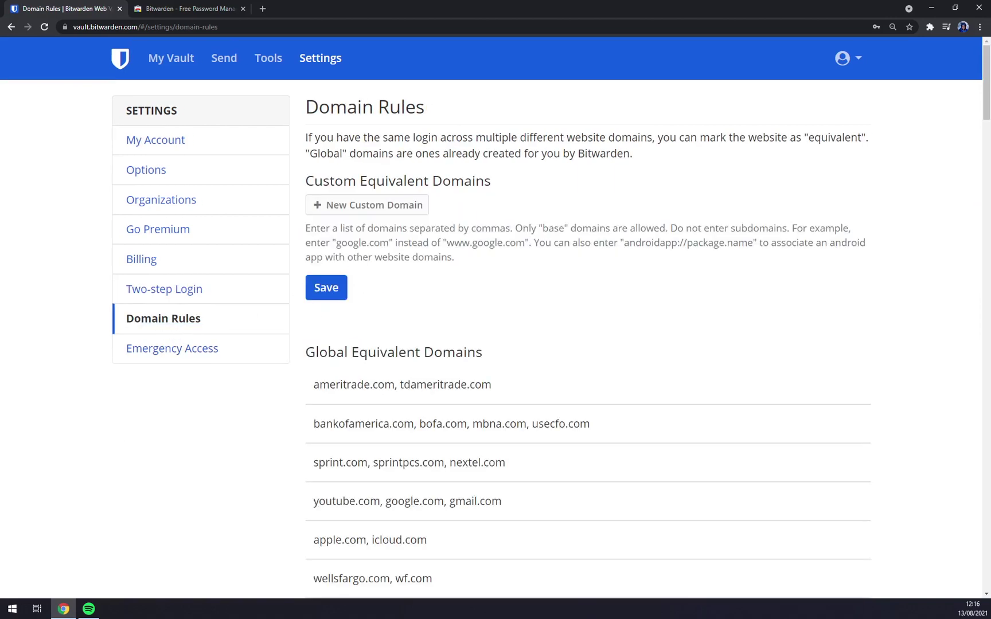
left_click(197, 348)
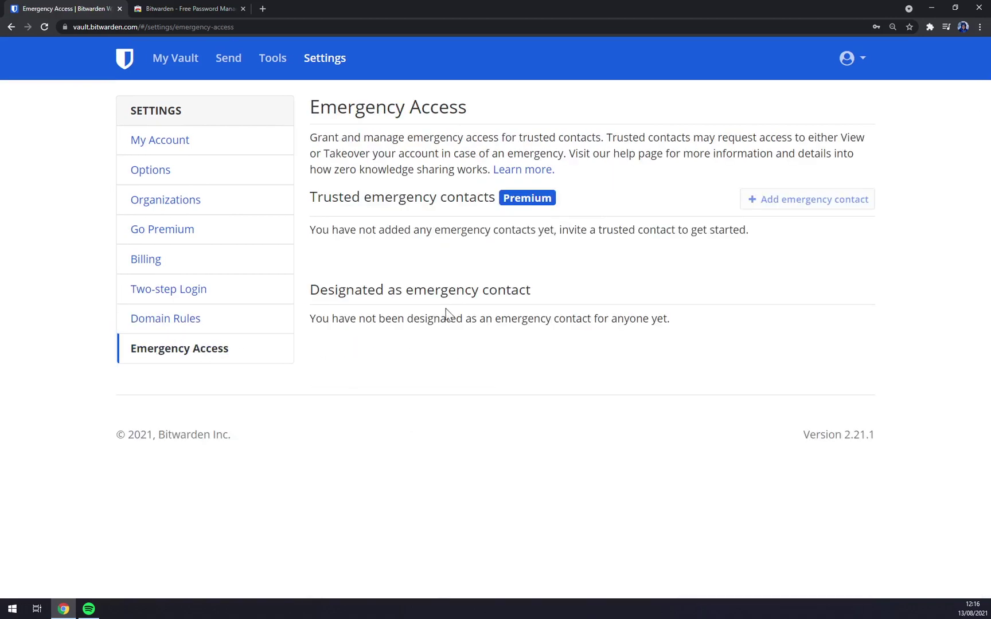
From My Vault, add a new Login item named Zapier with No Folder
left_click(176, 58)
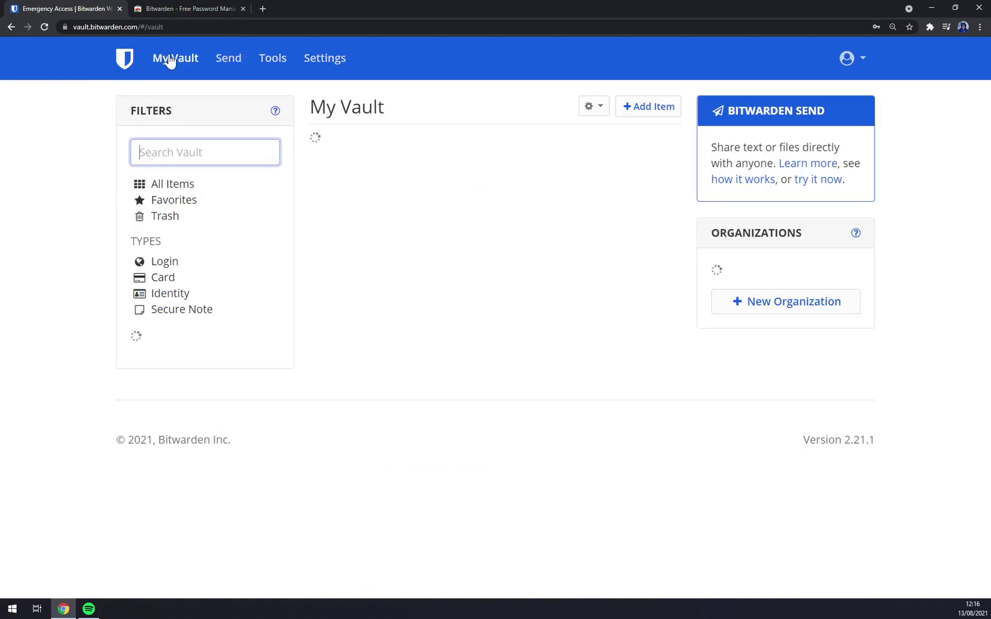
left_click(169, 62)
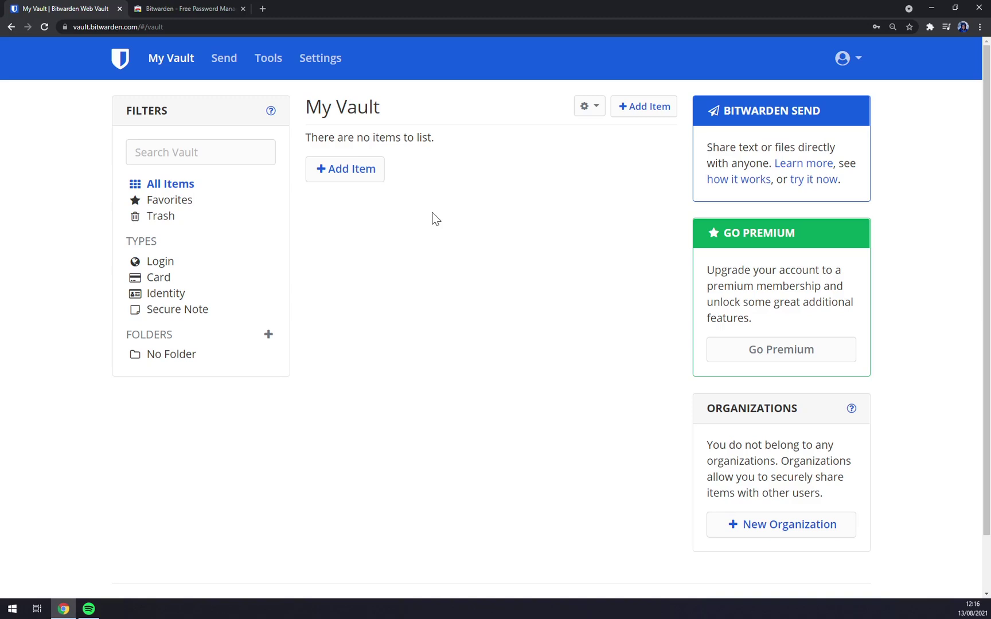
left_click(361, 179)
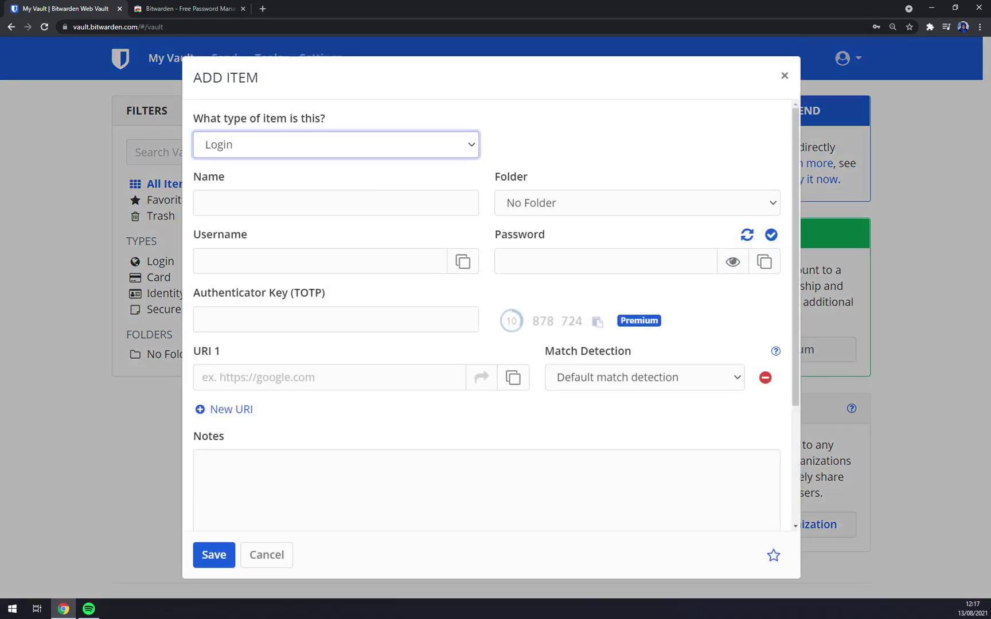
left_click(293, 145)
left_click(221, 165)
left_click(258, 203)
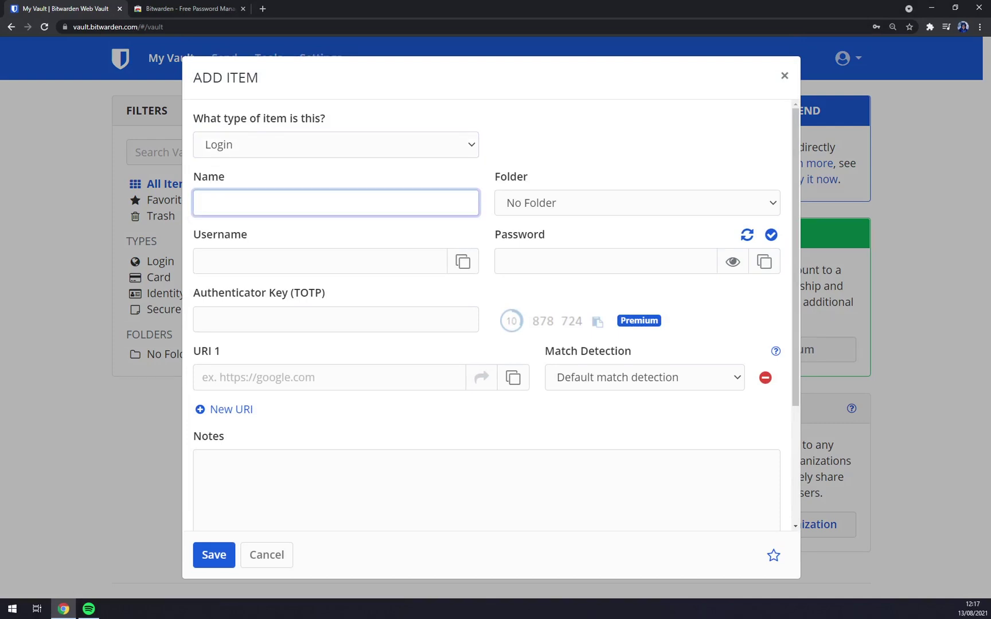
type("Zapier")
left_click(709, 202)
left_click(528, 220)
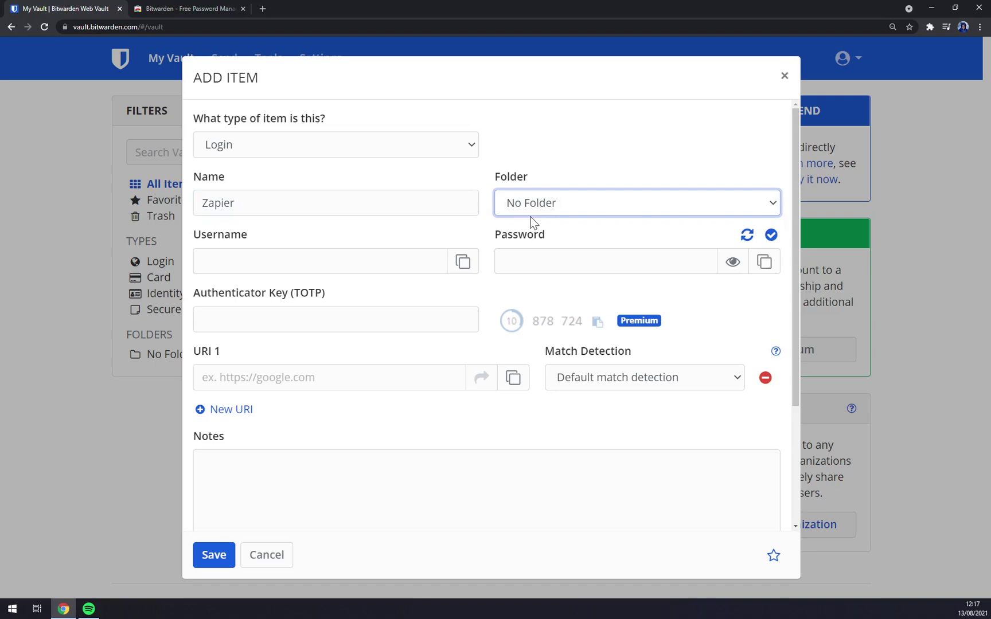
Fill in the account's e-mail as the username and enter the account password
left_click(287, 259)
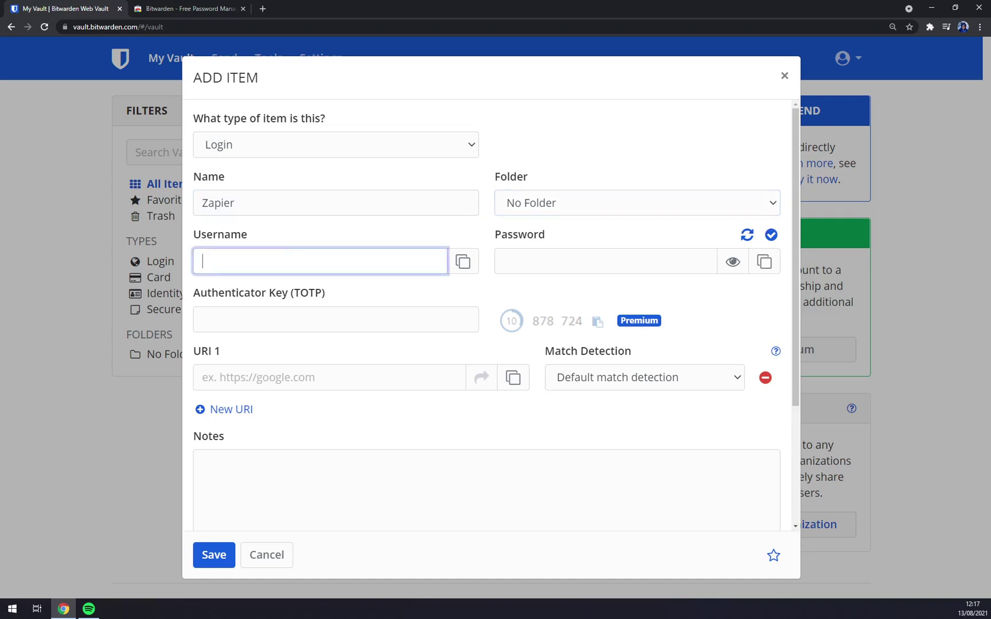
left_click(462, 265)
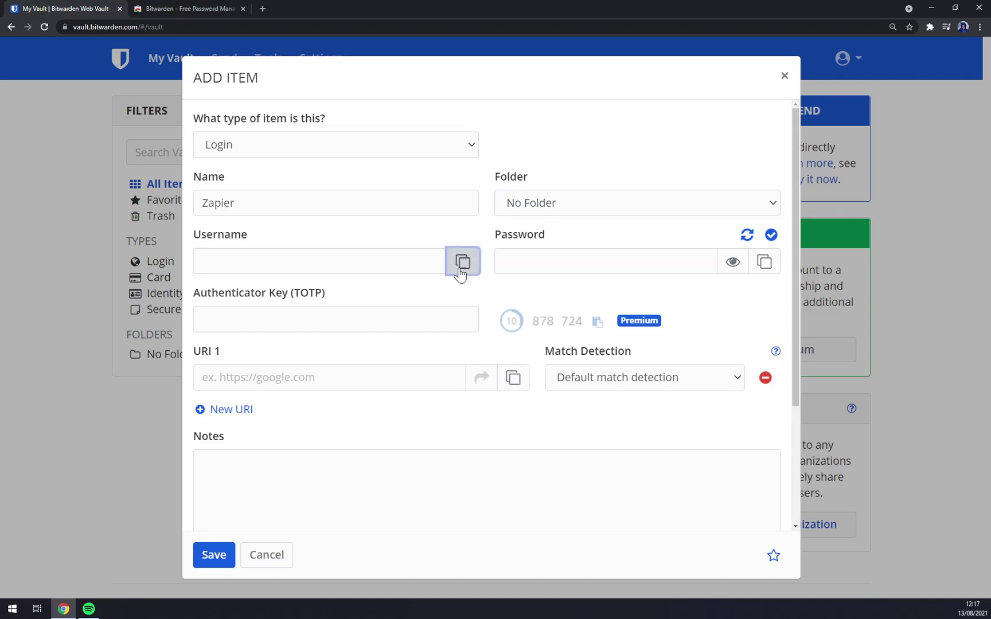
key("shift+Tab")
type("zapier.com")
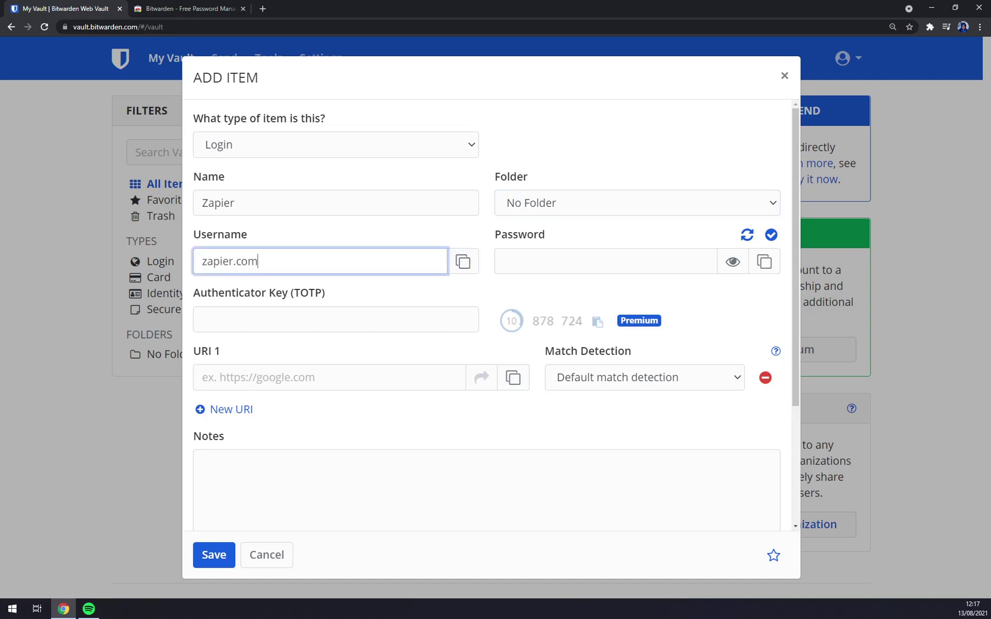
key("Tab")
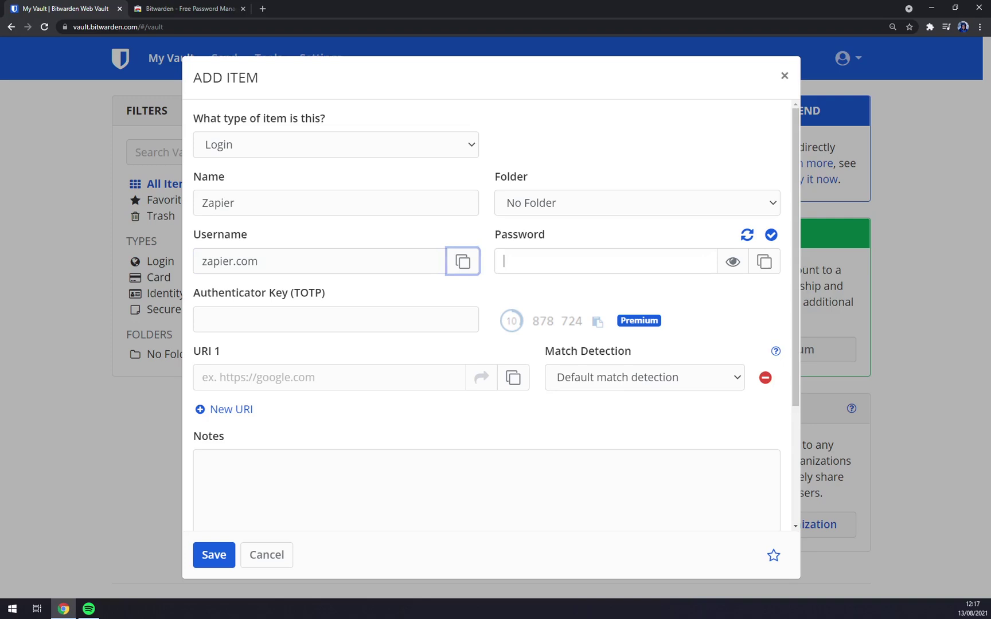
key("Tab")
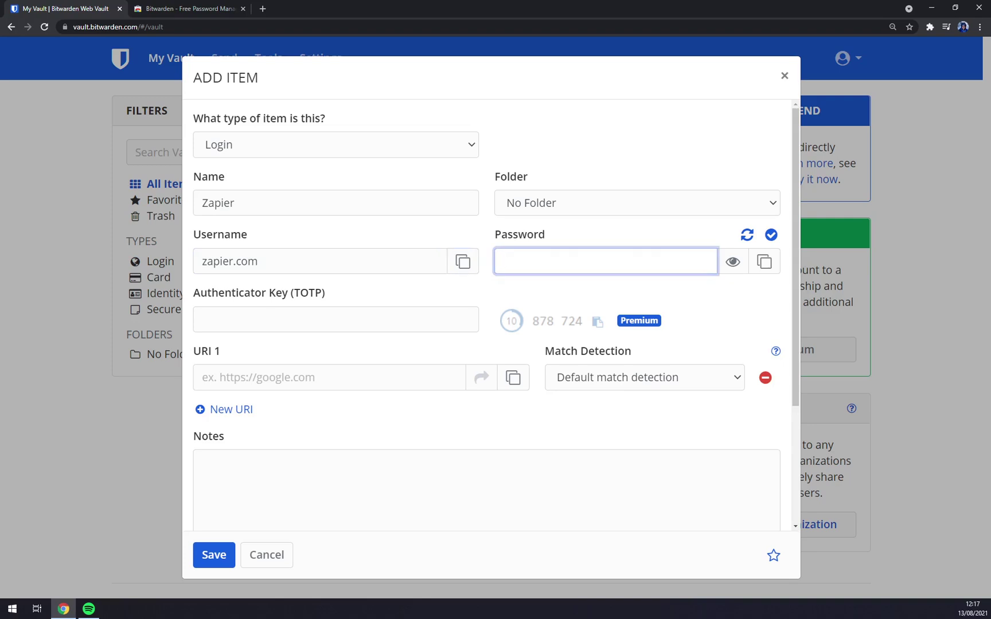
key("shift+Tab")
key("shift+Tab")
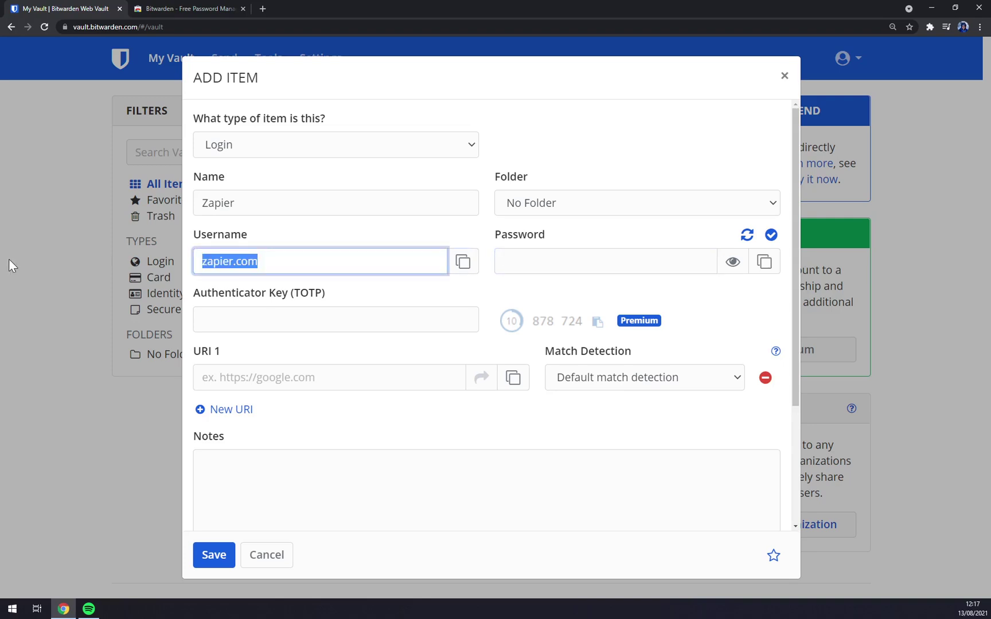
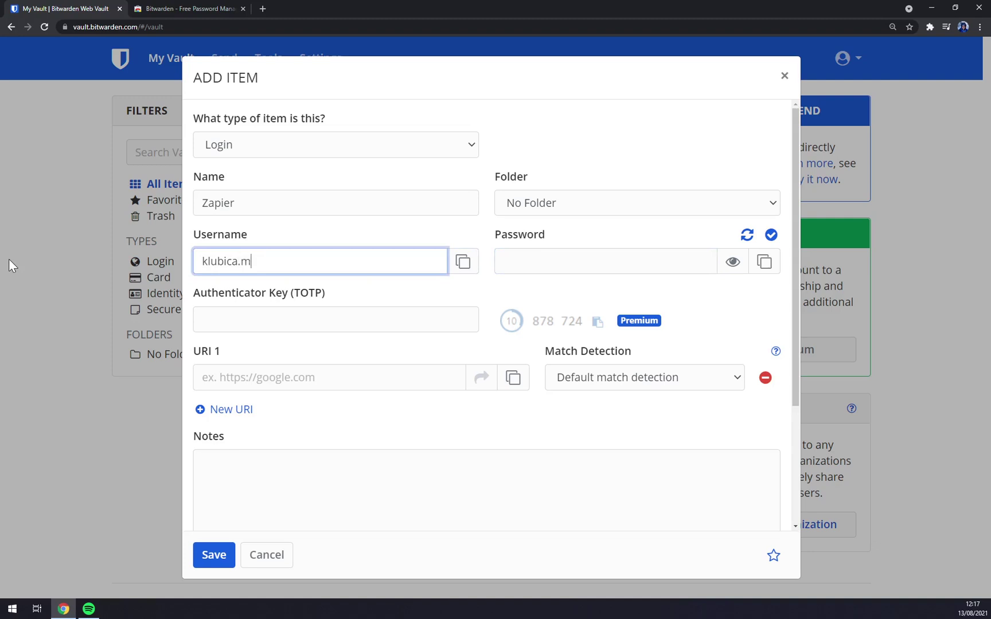
left_click(499, 262)
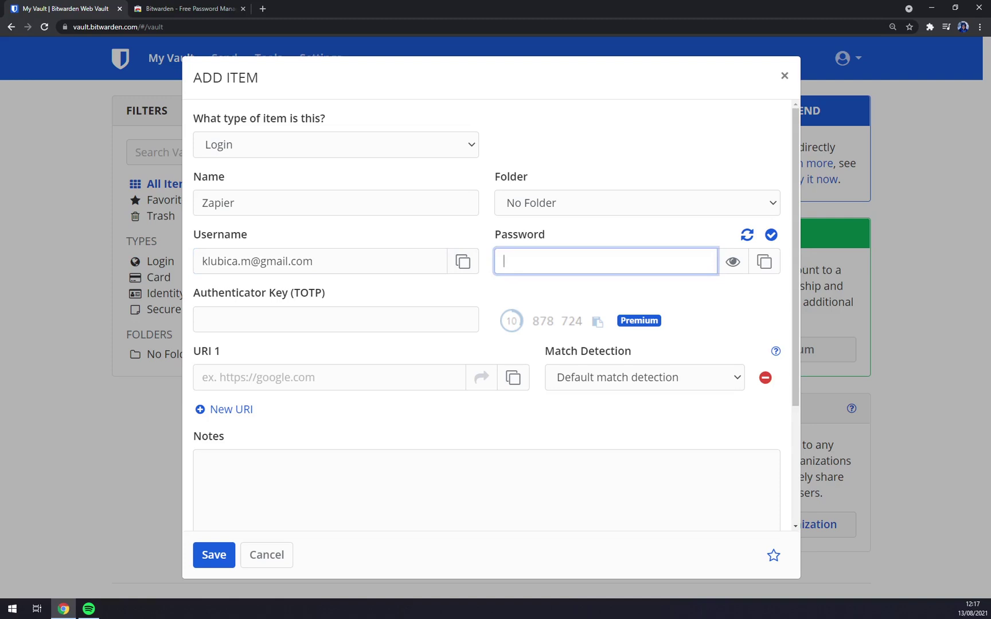
type("•••••••••••")
left_click(203, 319)
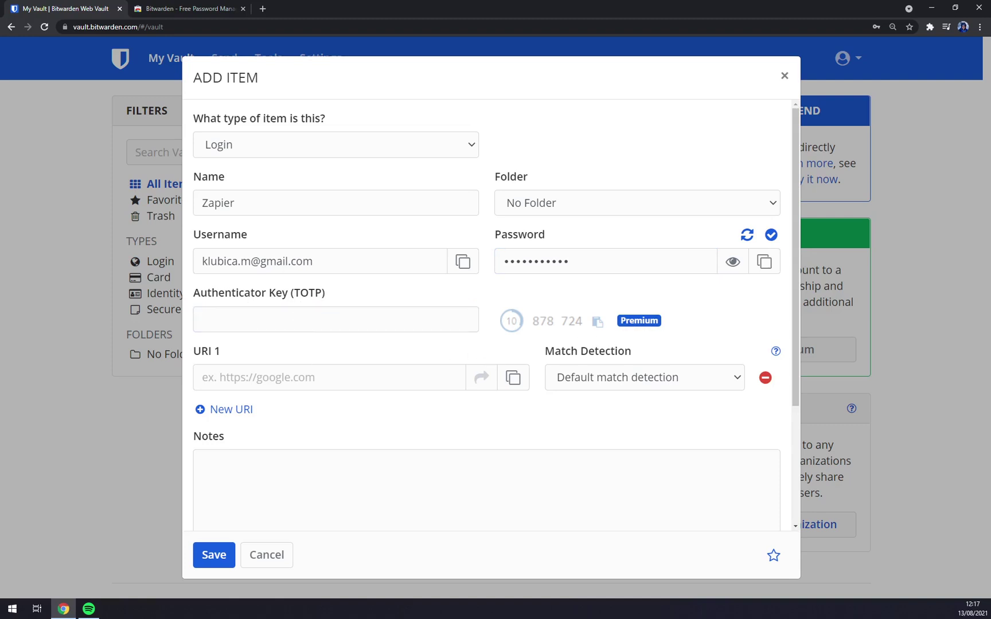
Set URI 1 to zapier.com, rename the item to zapier.com, and save it
left_click(330, 377)
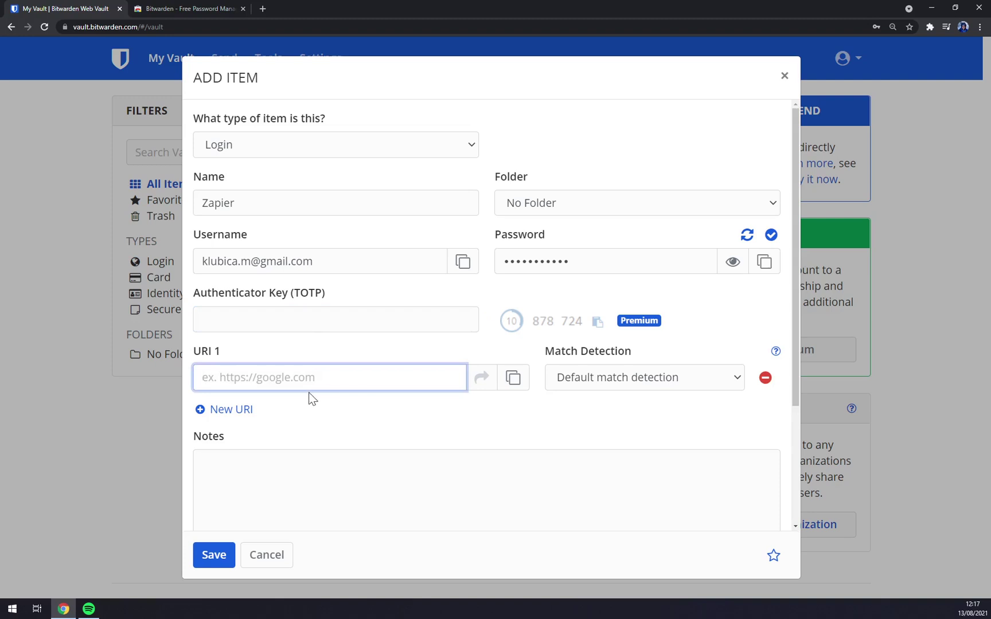
scroll(473, 411, "down", 3)
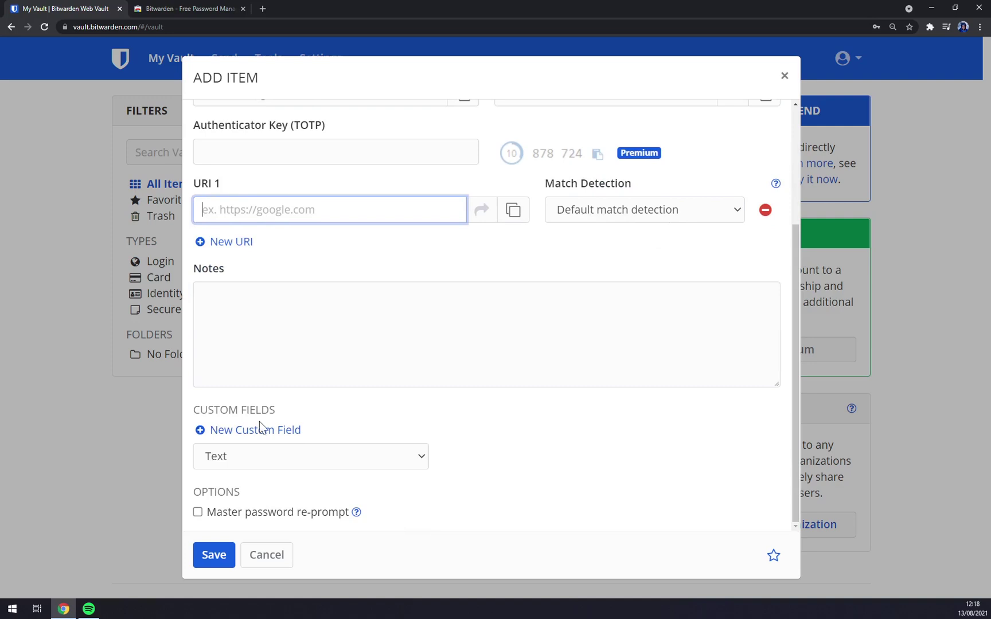
scroll(329, 439, "up", 3)
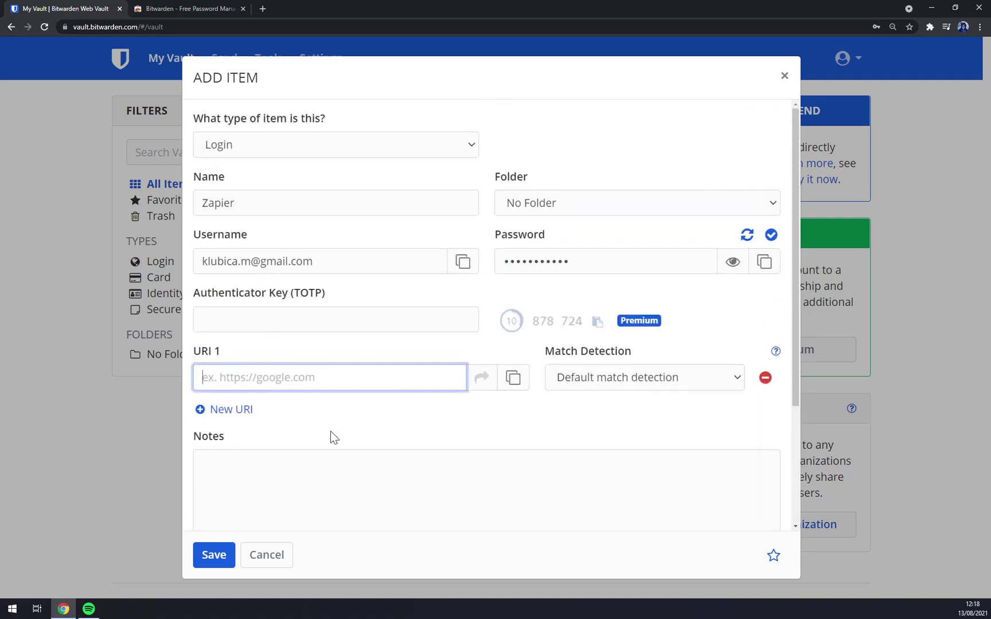
type("zapi")
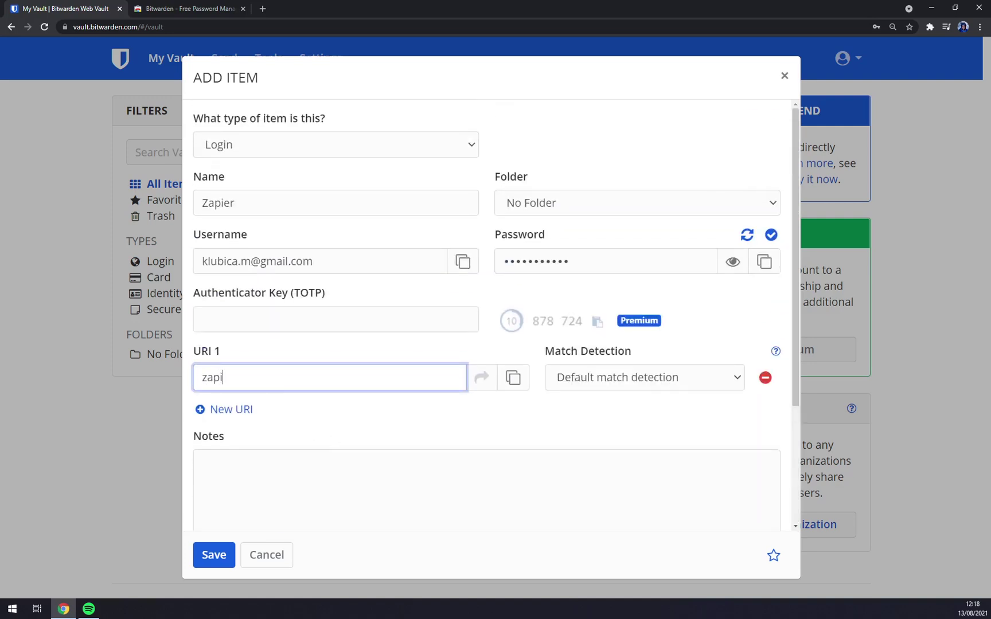
type("er.com")
left_click(235, 203)
key("BackSpace")
key("BackSpace")
key("BackSpace")
key("BackSpace")
key("BackSpace")
key("BackSpace")
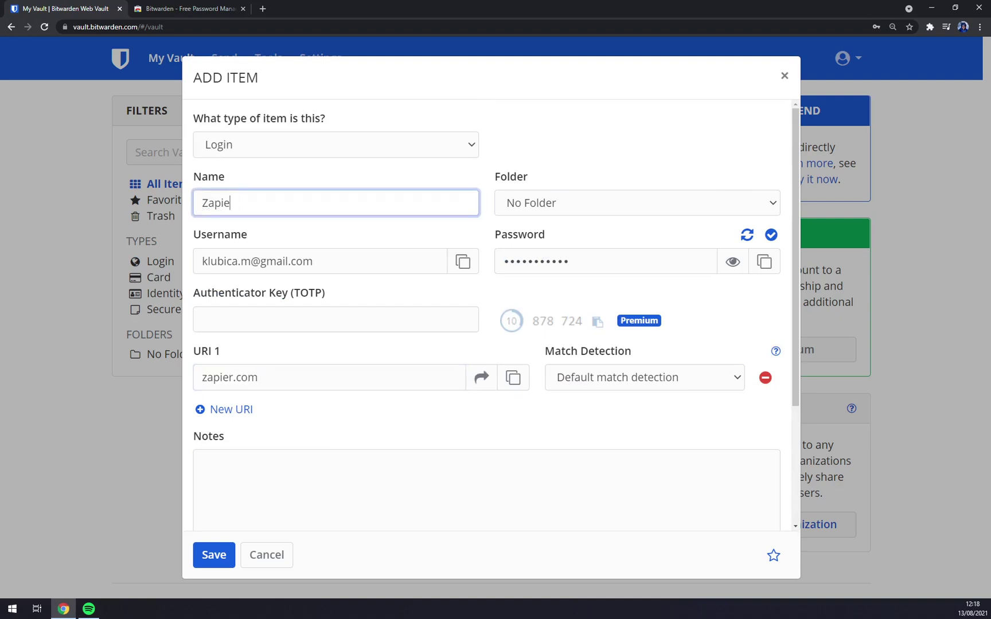
type("zapier.com")
scroll(325, 195, "down", 3)
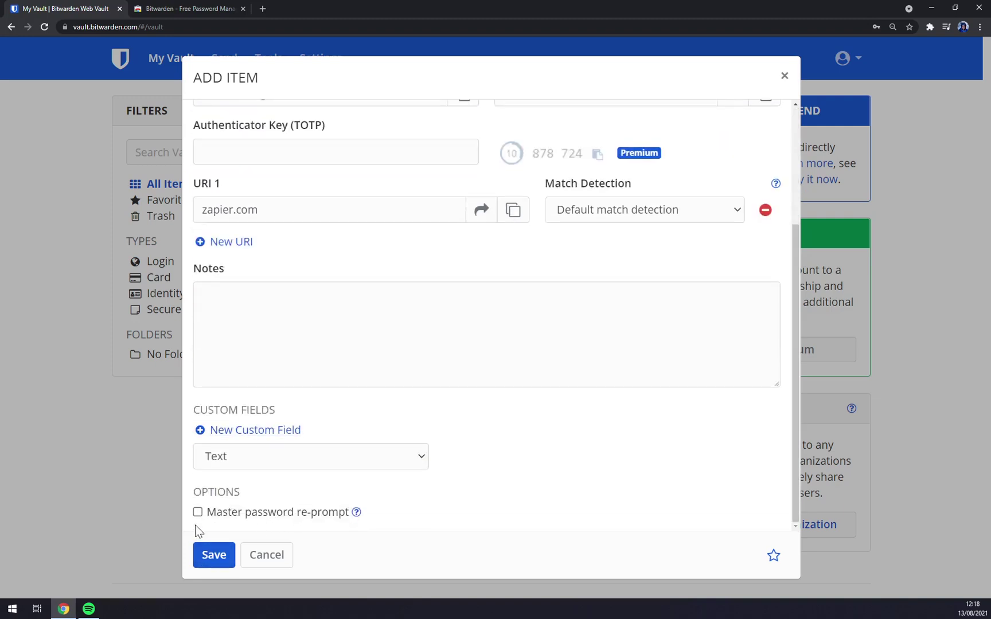
left_click(210, 559)
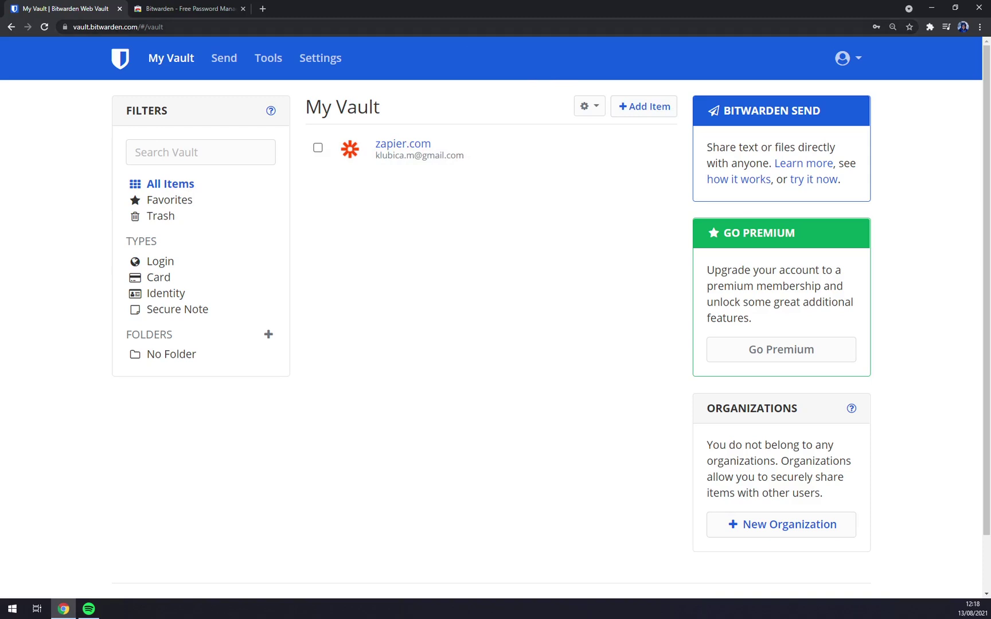
Add the Bitwarden - Free Password Manager extension to Chrome from the Web Store
left_click(173, 8)
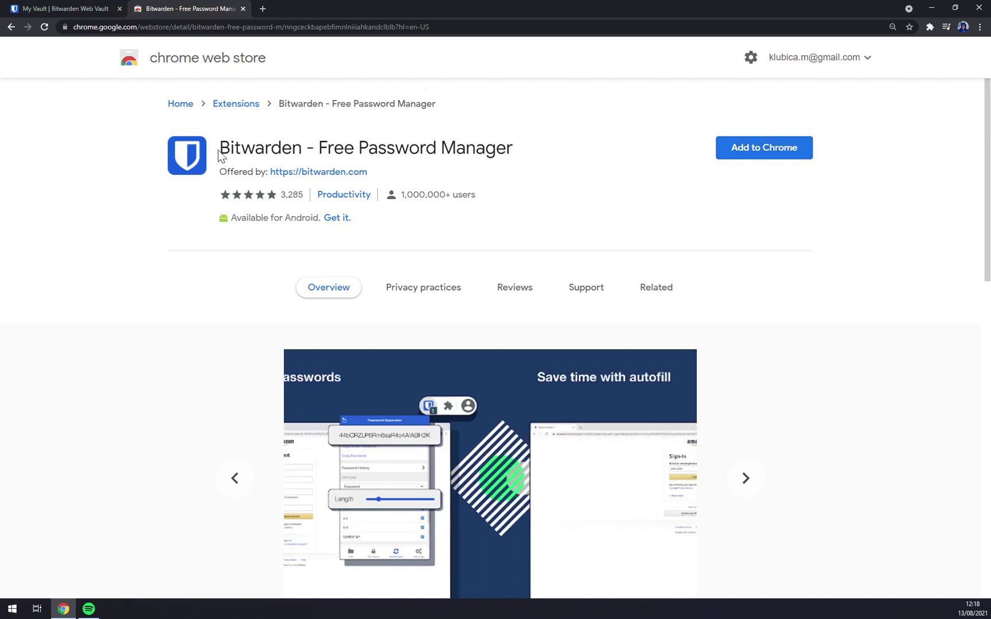
left_click_drag(220, 149, 441, 150)
left_click(534, 148)
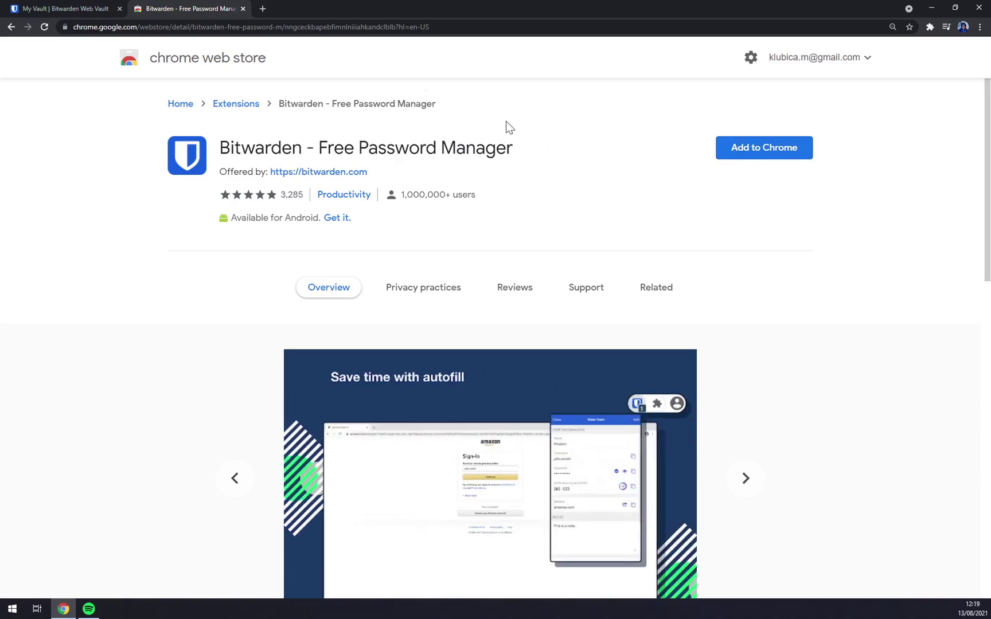
left_click(748, 152)
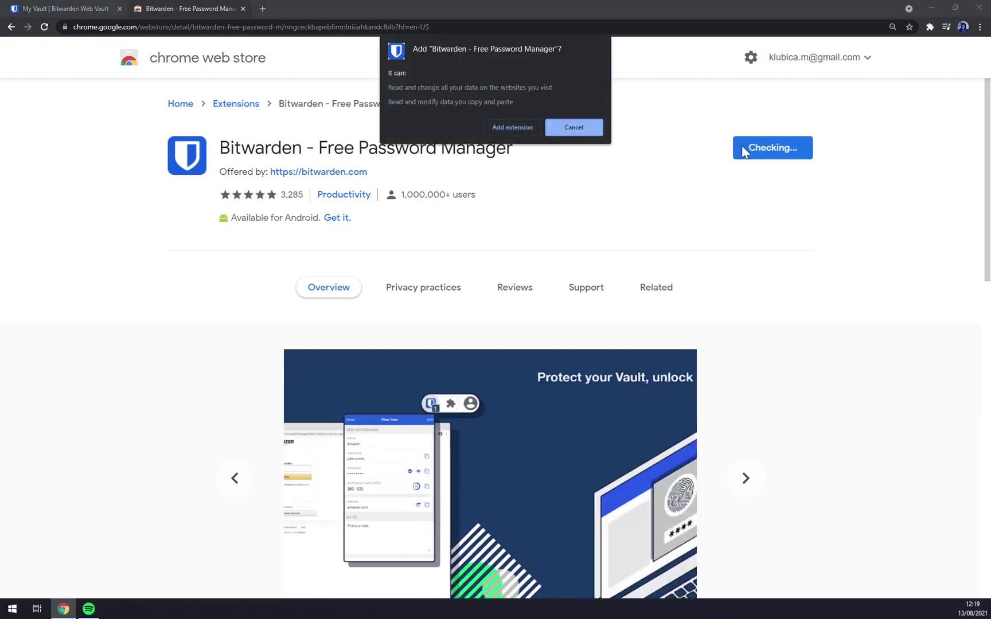
left_click(512, 135)
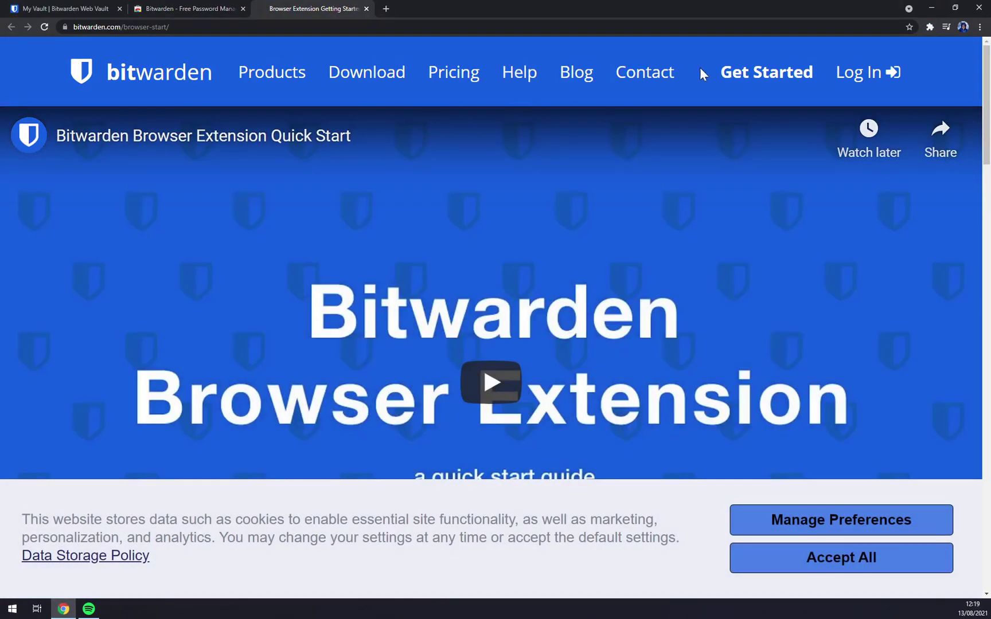
Open the Bitwarden extension and log in with the account e-mail and master password
left_click(928, 27)
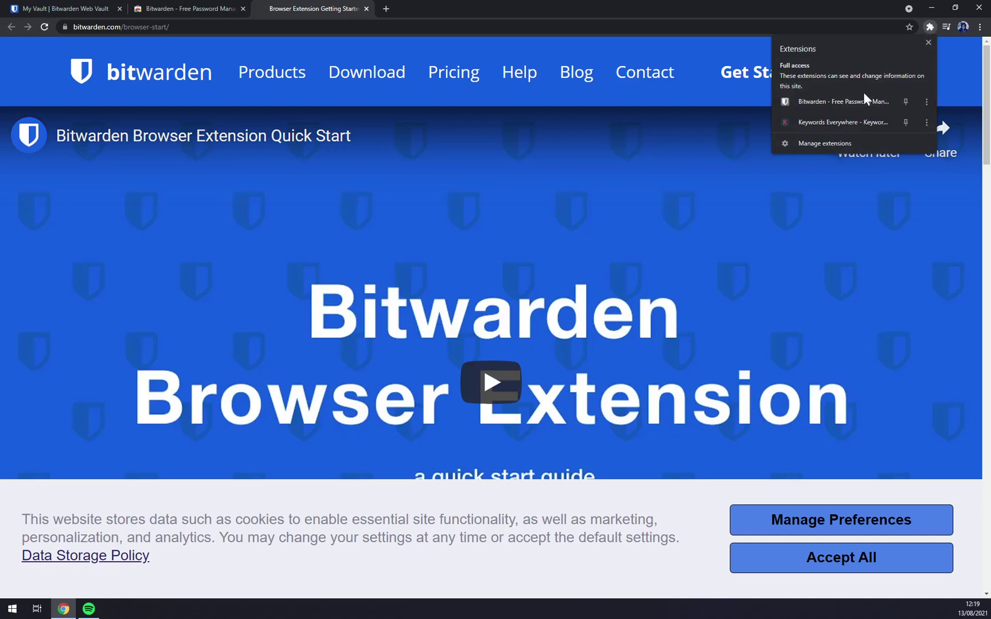
left_click(818, 106)
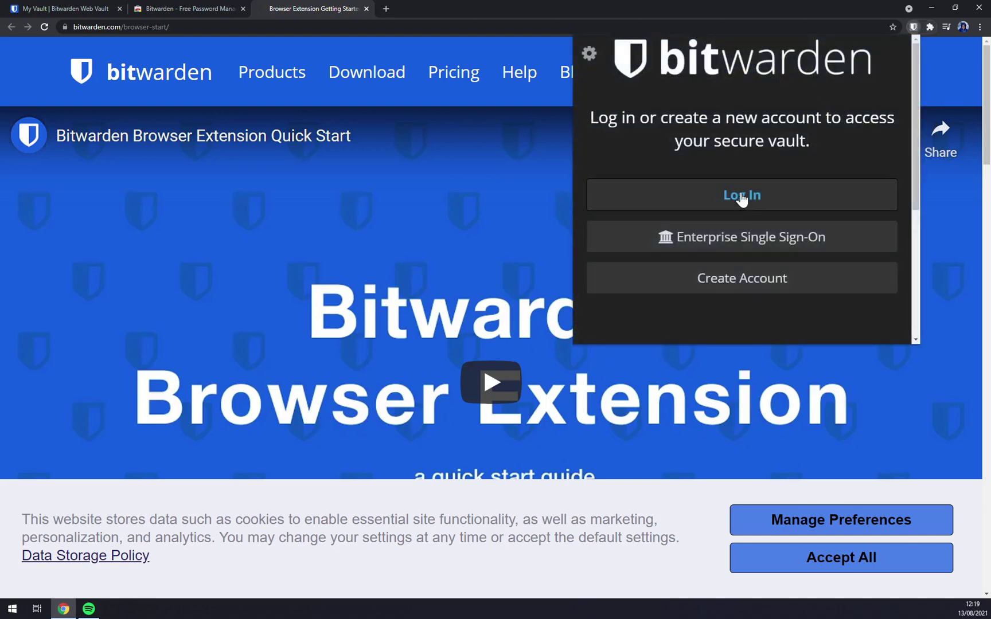
left_click(742, 197)
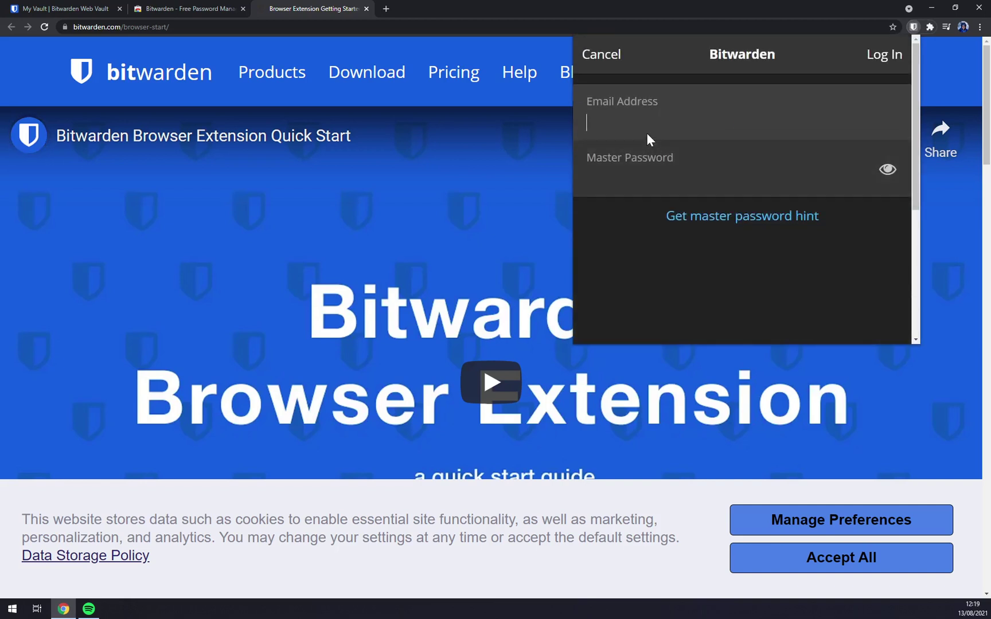
left_click(649, 139)
left_click(641, 152)
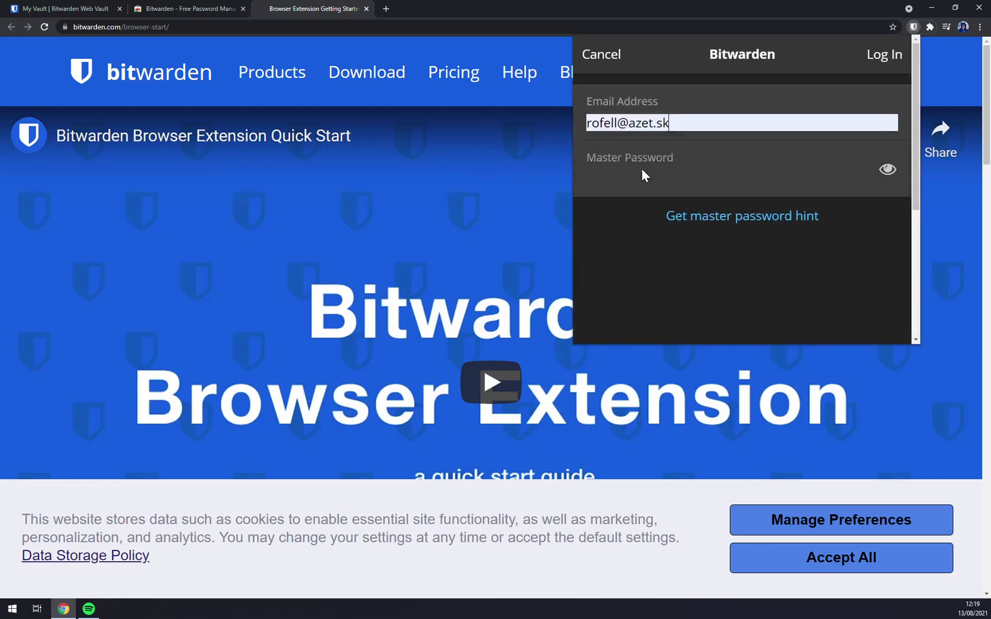
left_click(649, 170)
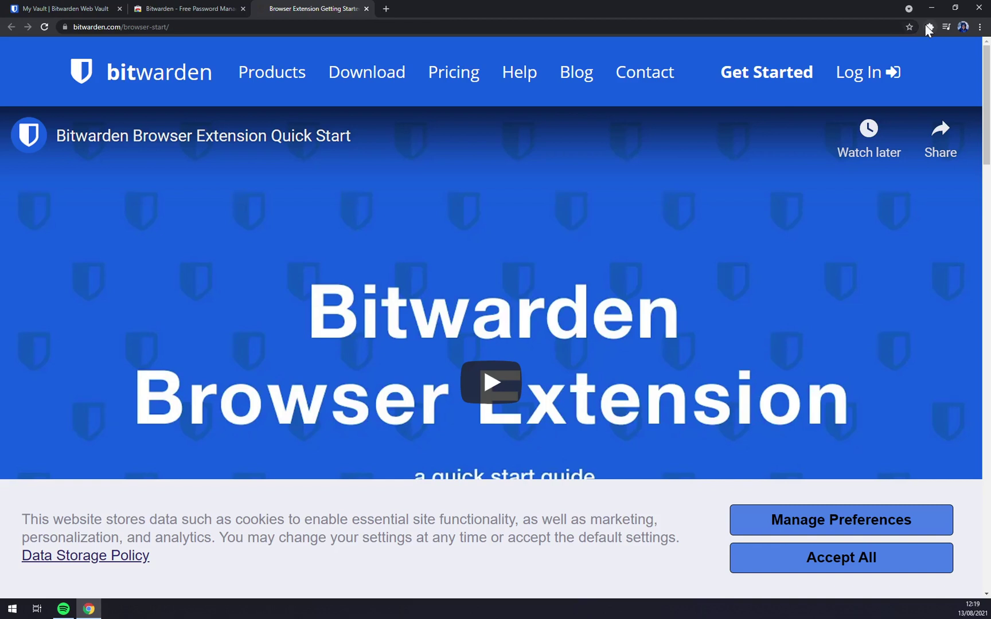
Check My Vault's Login list in the extension for zapier.com, then return to the Quick Start tab
left_click(928, 27)
left_click(796, 98)
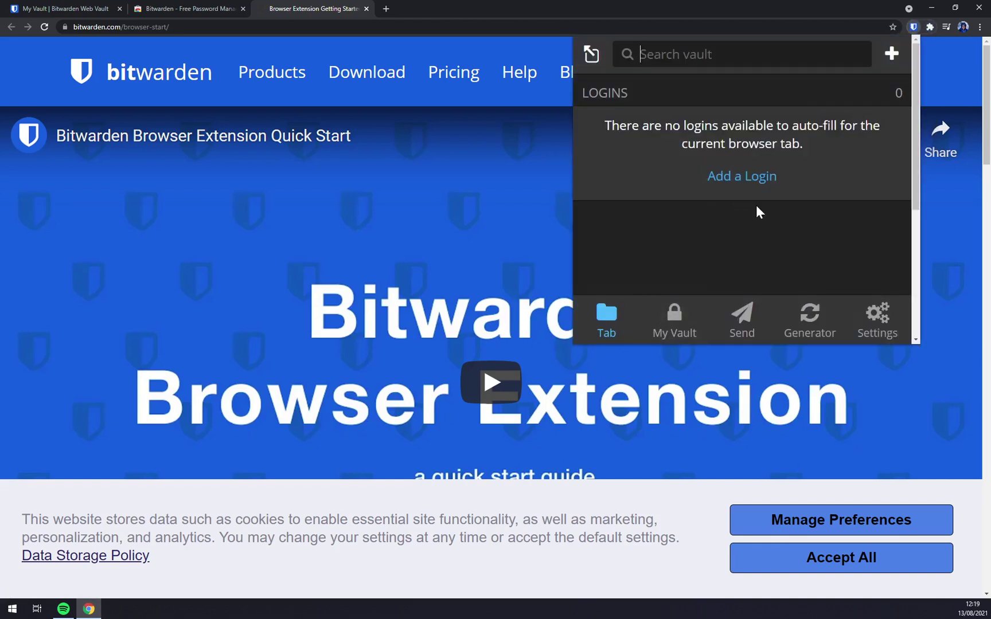
left_click(682, 319)
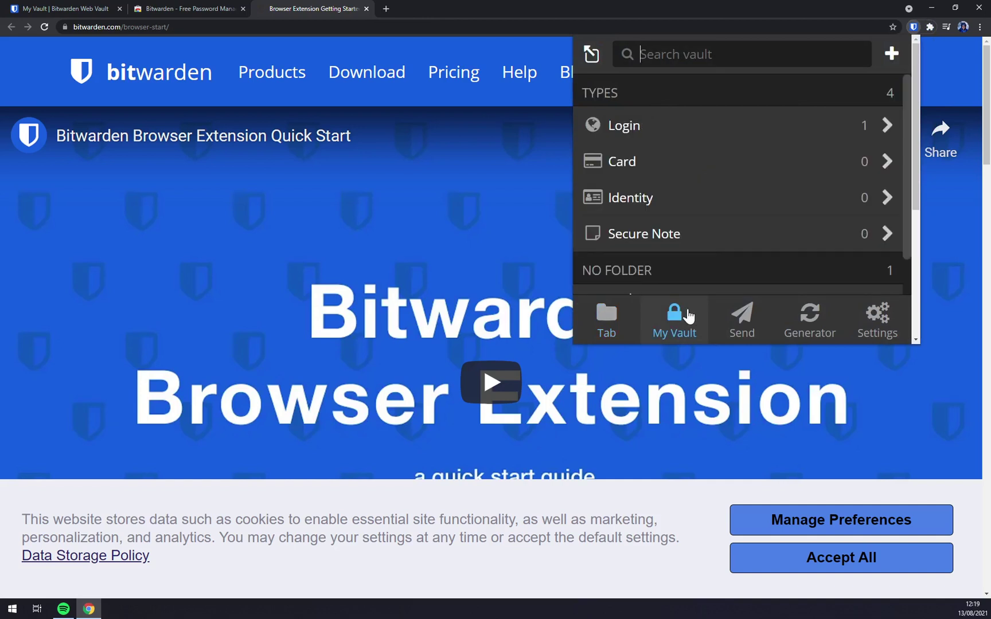
left_click(642, 145)
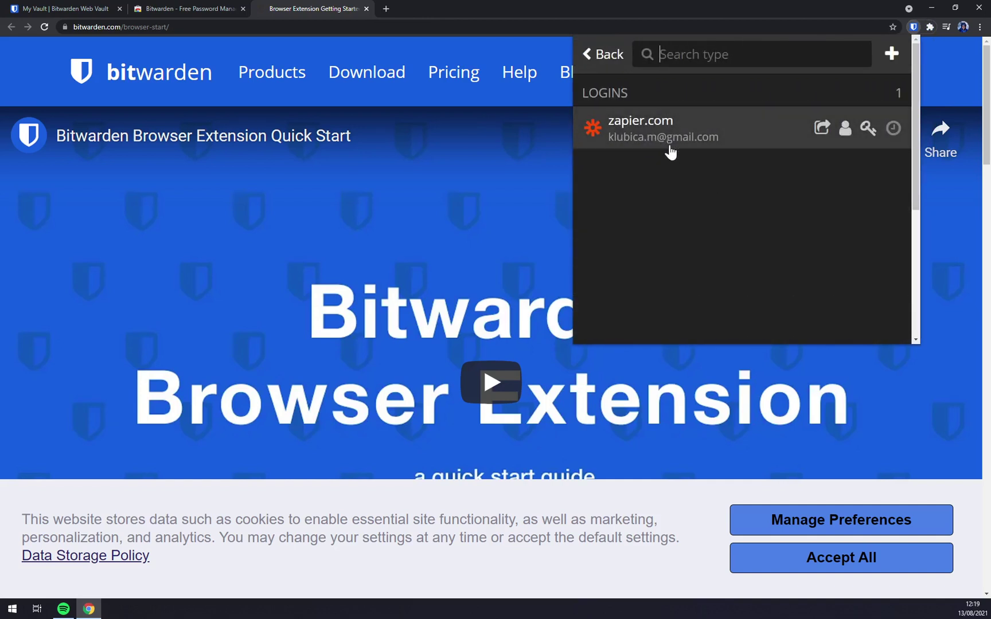
left_click(206, 8)
left_click(288, 7)
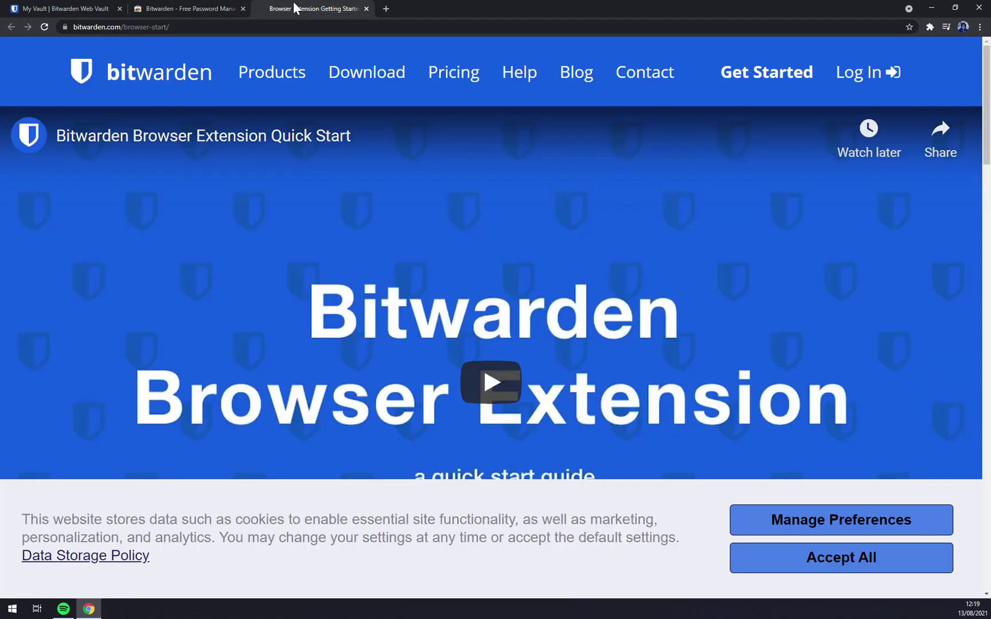
Load zapier.com and autofill the saved login e-mail with Ctrl+Shift+L
left_click(310, 26)
type("zapier")
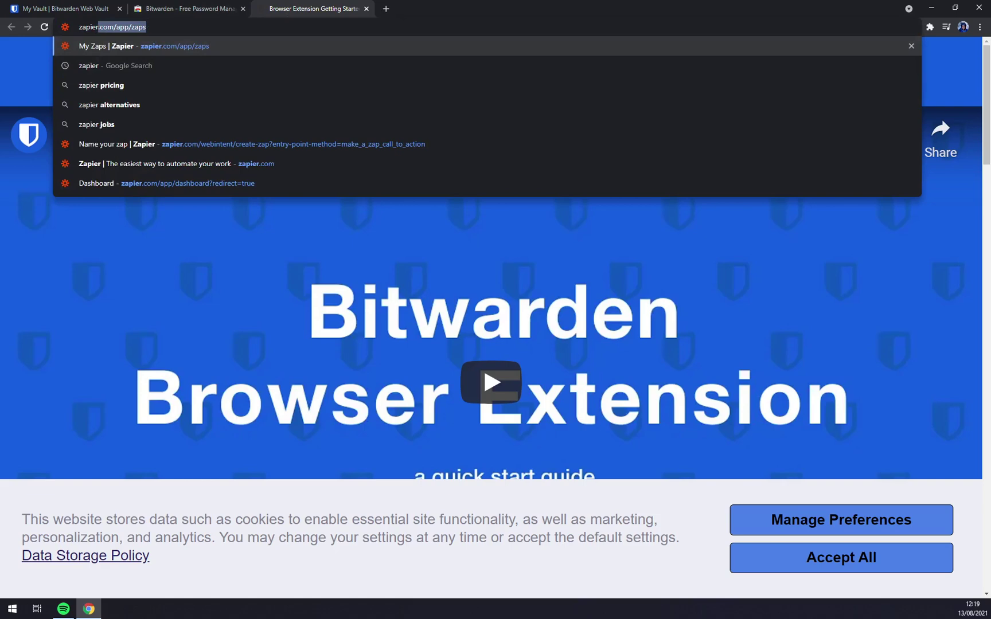
type(".com/")
key("Delete")
key("Return")
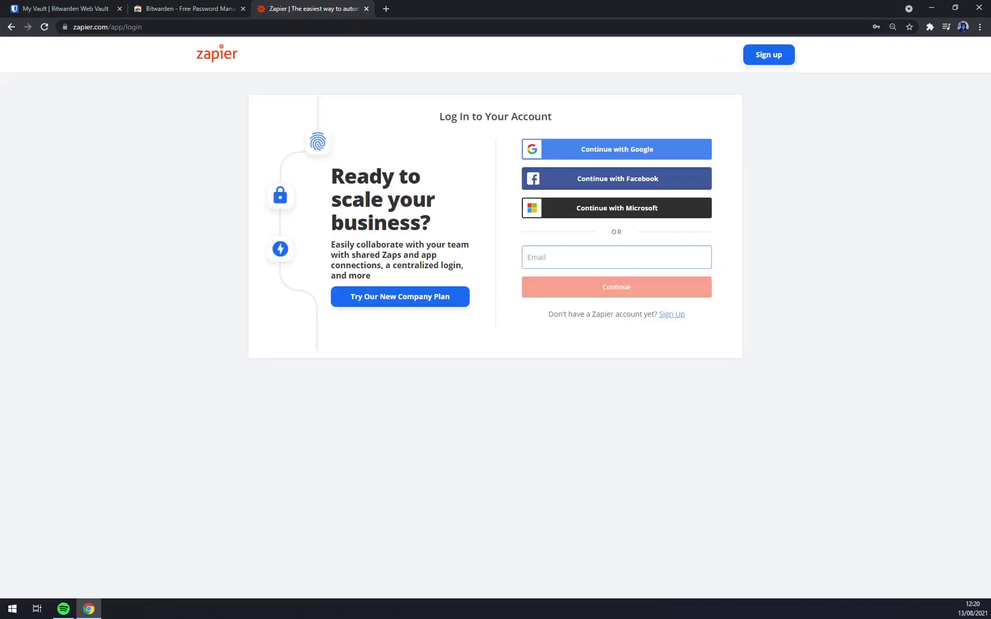
key("ctrl+shift+l")
key("Return")
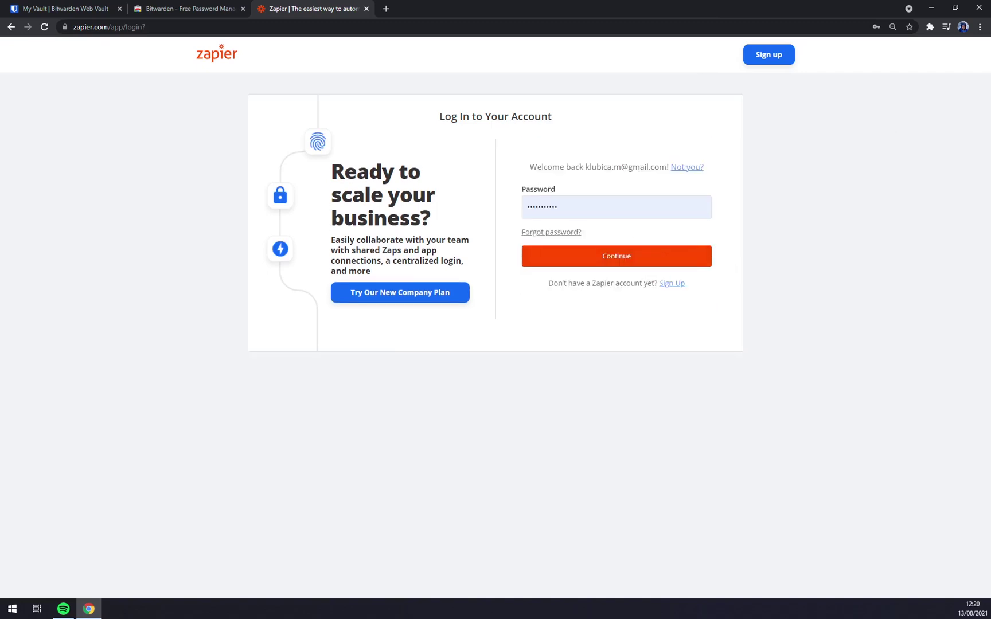
Fill the Zapier password from the pinned Bitwarden extension, submit the login, and return to the vault tab
left_click(929, 27)
left_click(832, 102)
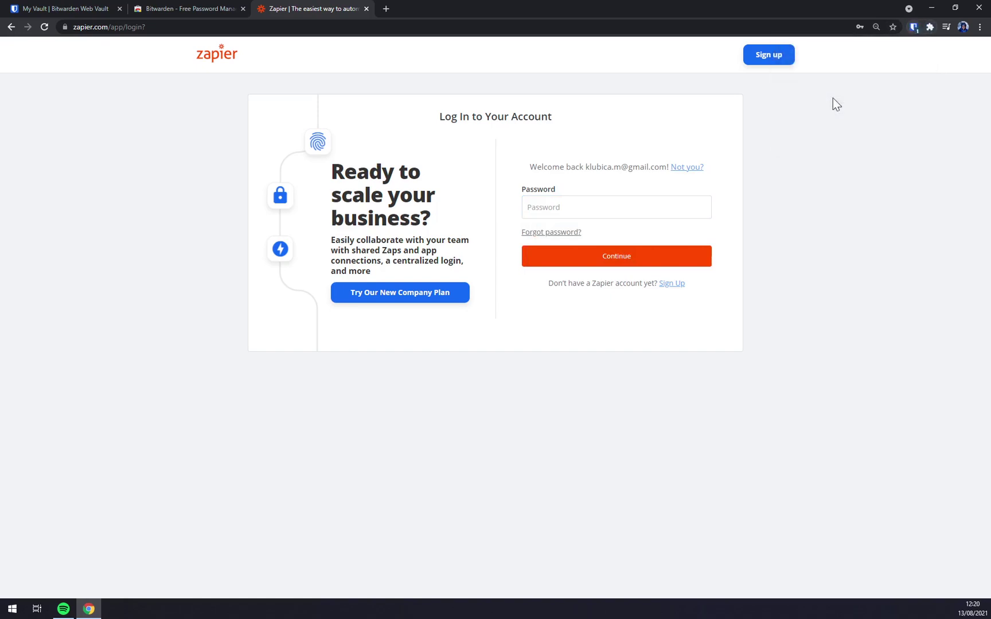
left_click(697, 148)
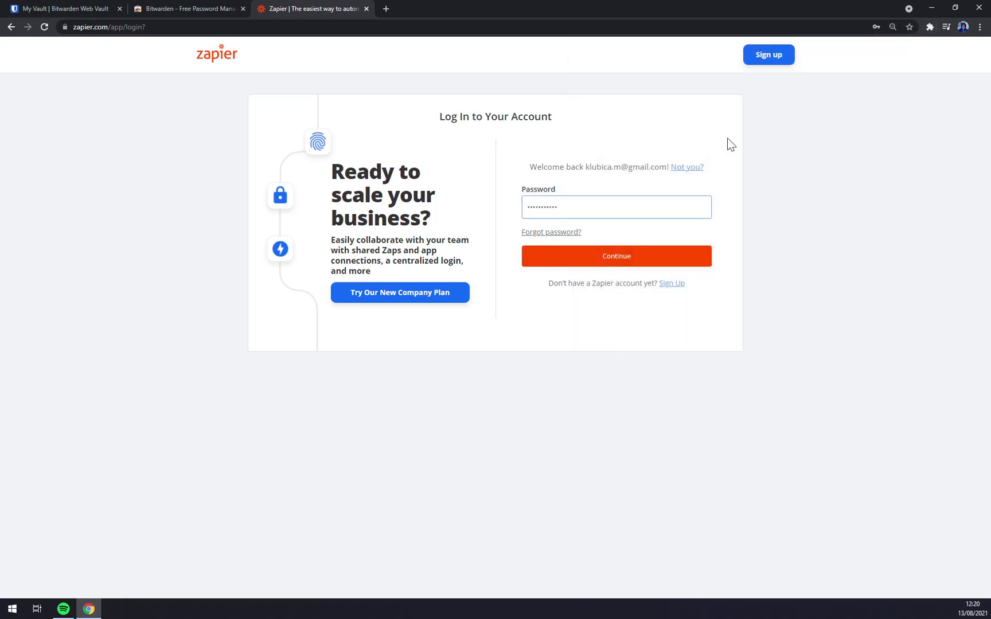
left_click(930, 27)
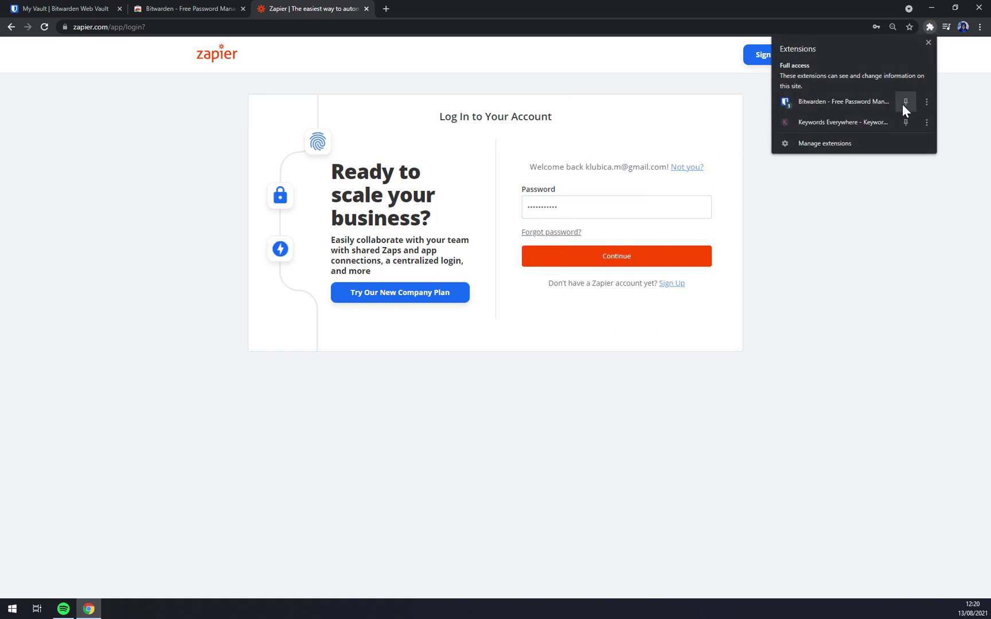
left_click(905, 102)
left_click(913, 27)
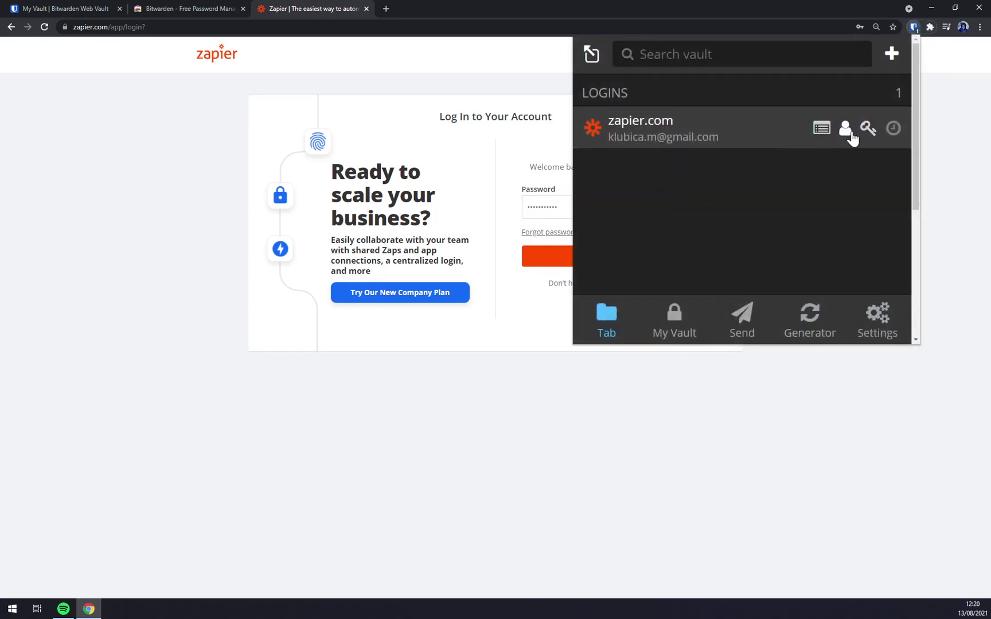
left_click(845, 128)
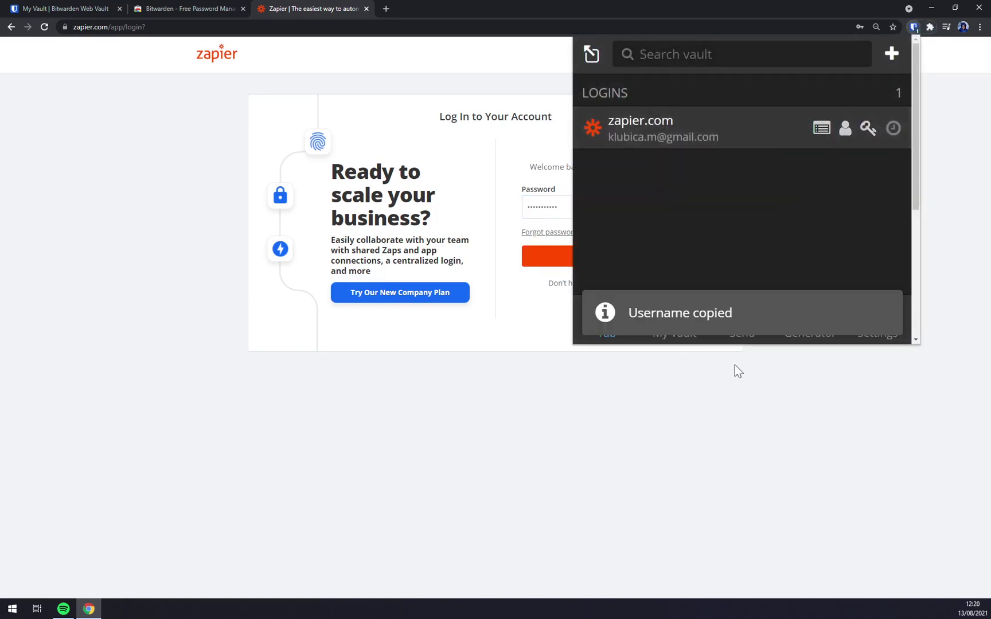
left_click(622, 325)
left_click(600, 256)
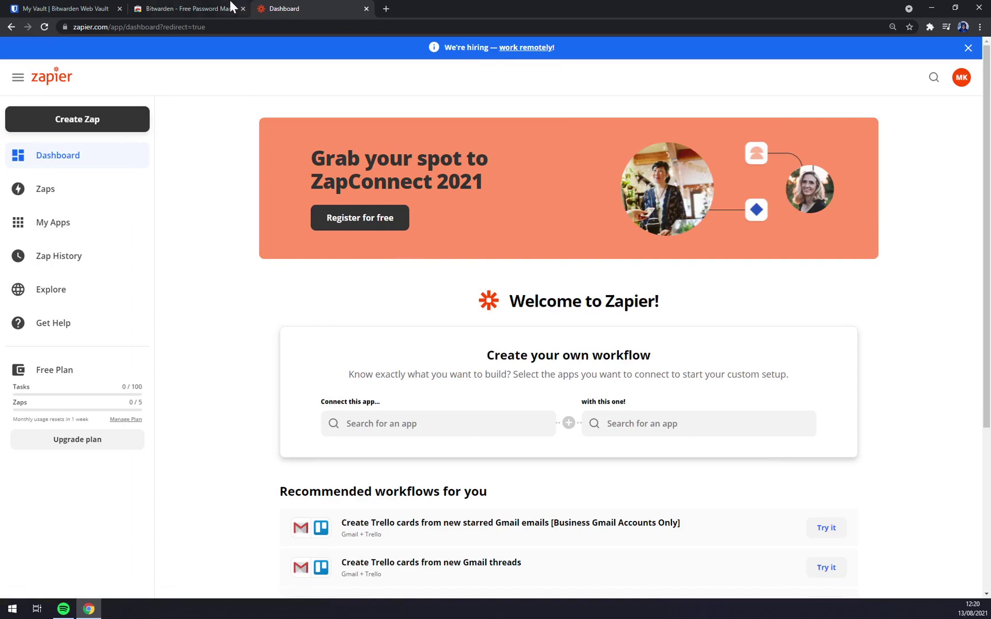
left_click(73, 8)
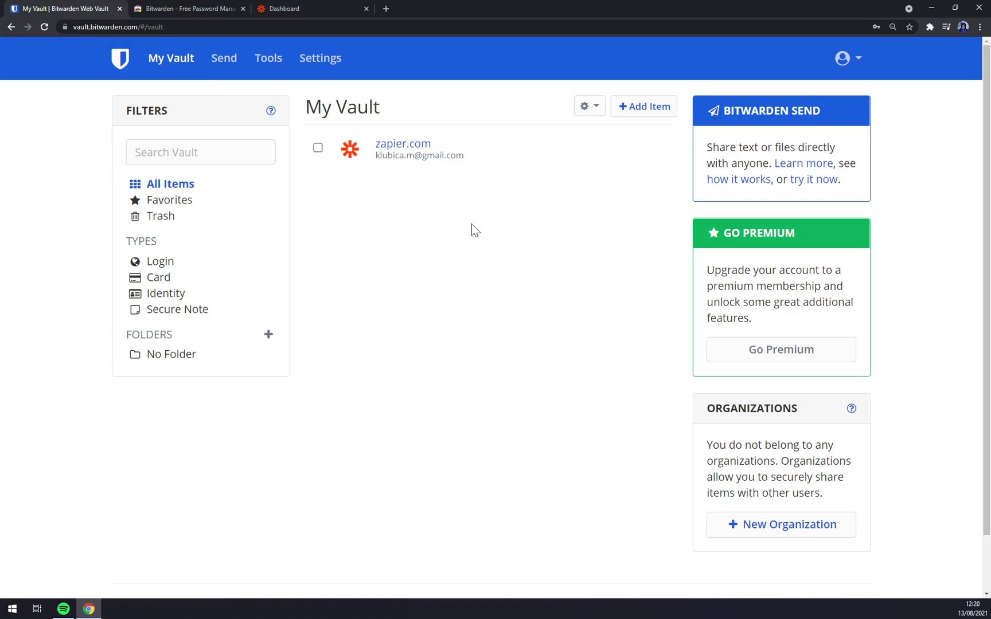
Check the zapier.com entry under My Vault > Login in the extension, then close the extra Zapier tab
left_click(929, 27)
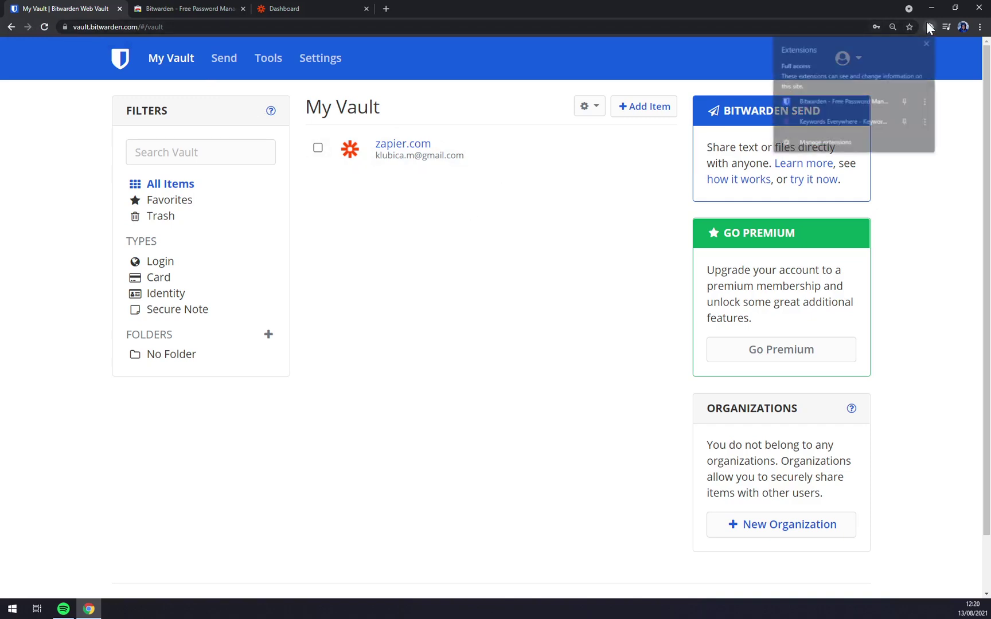
left_click(849, 101)
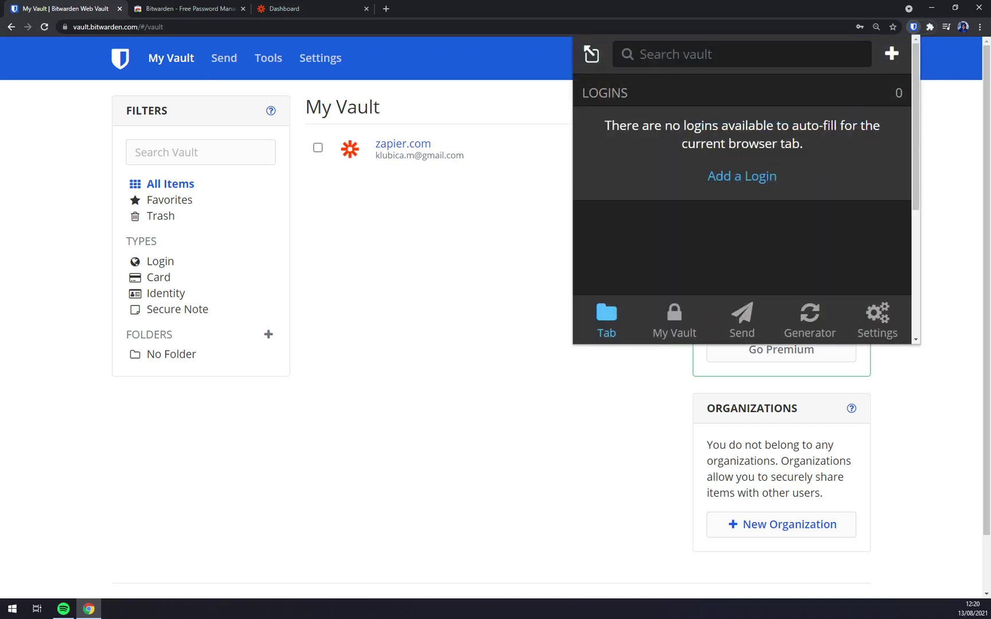
left_click(670, 324)
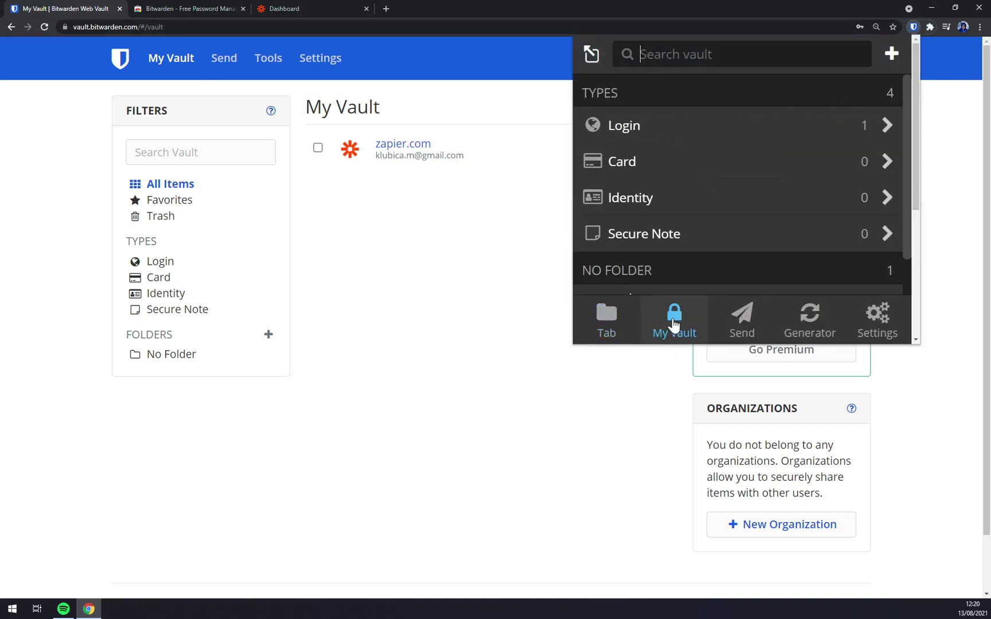
left_click(626, 123)
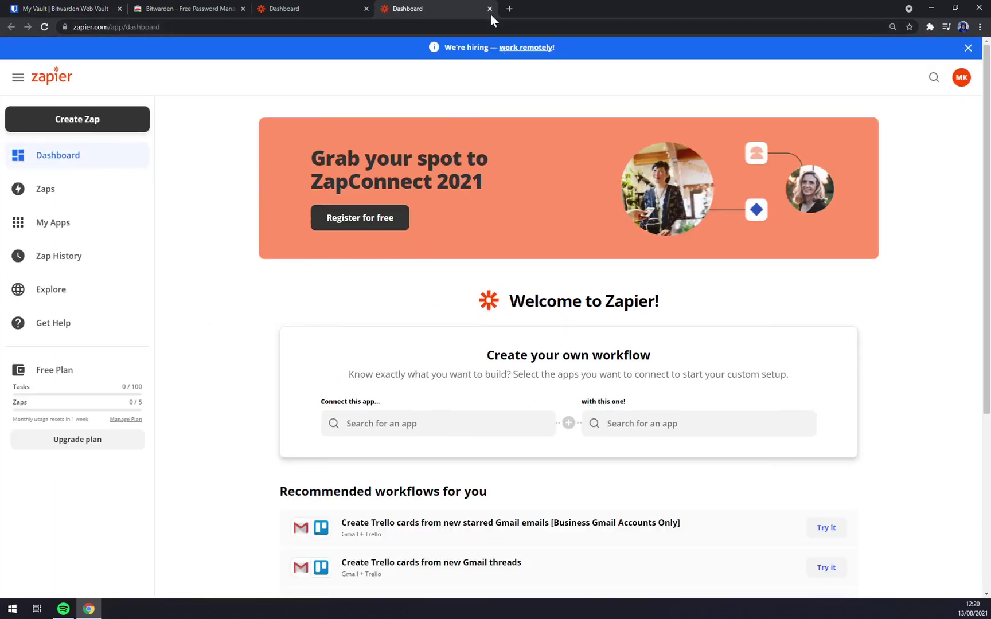
left_click(489, 9)
Close the Zapier dashboard tab and return to the Bitwarden vault's Favorites list
left_click(366, 9)
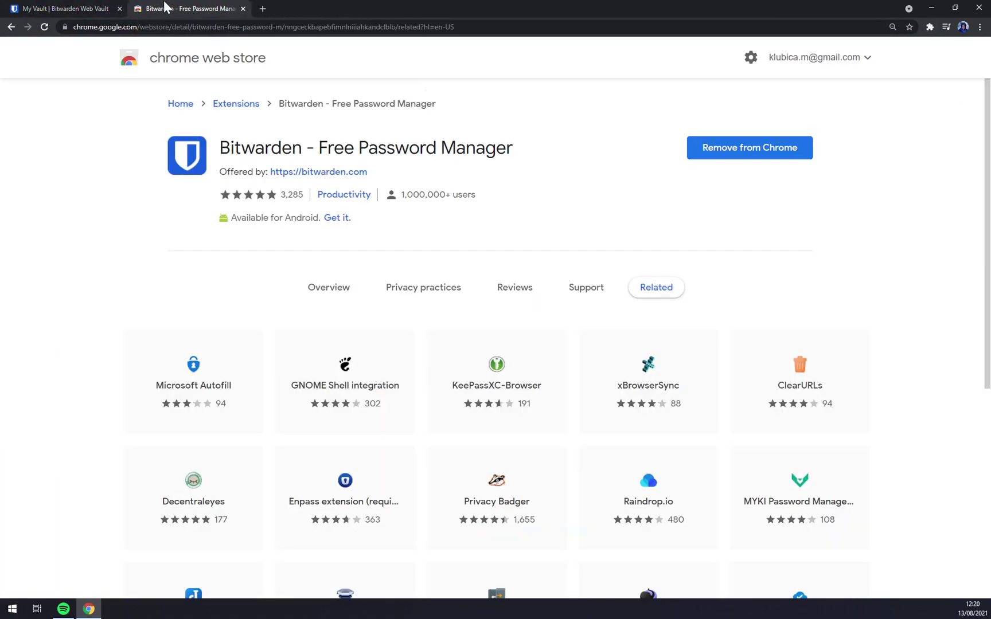
left_click(66, 8)
left_click(193, 199)
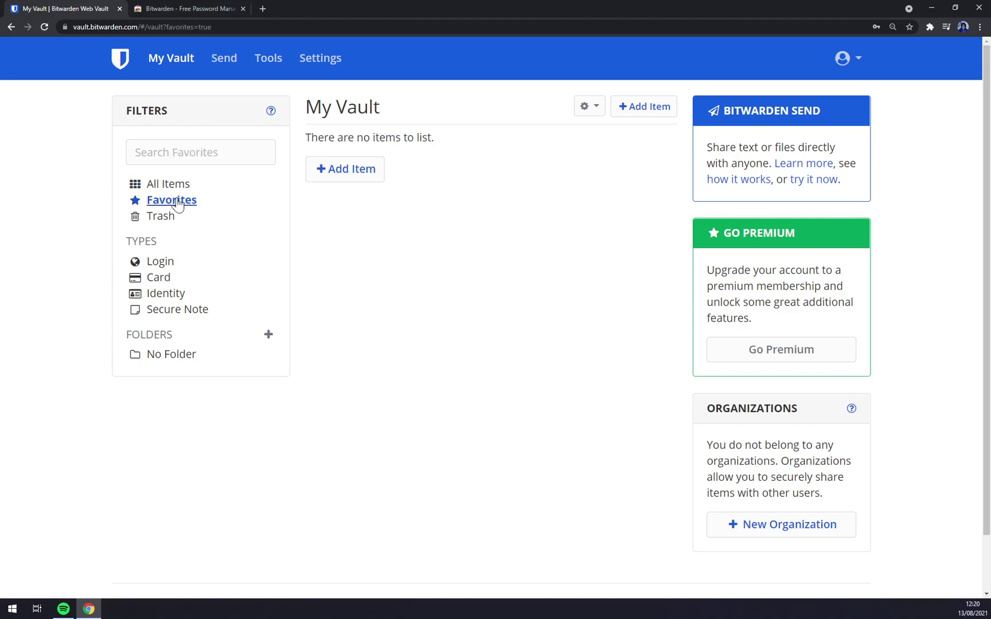
Cancel a new-item form, show All Items, and open the zapier.com login's actions menu
left_click(372, 172)
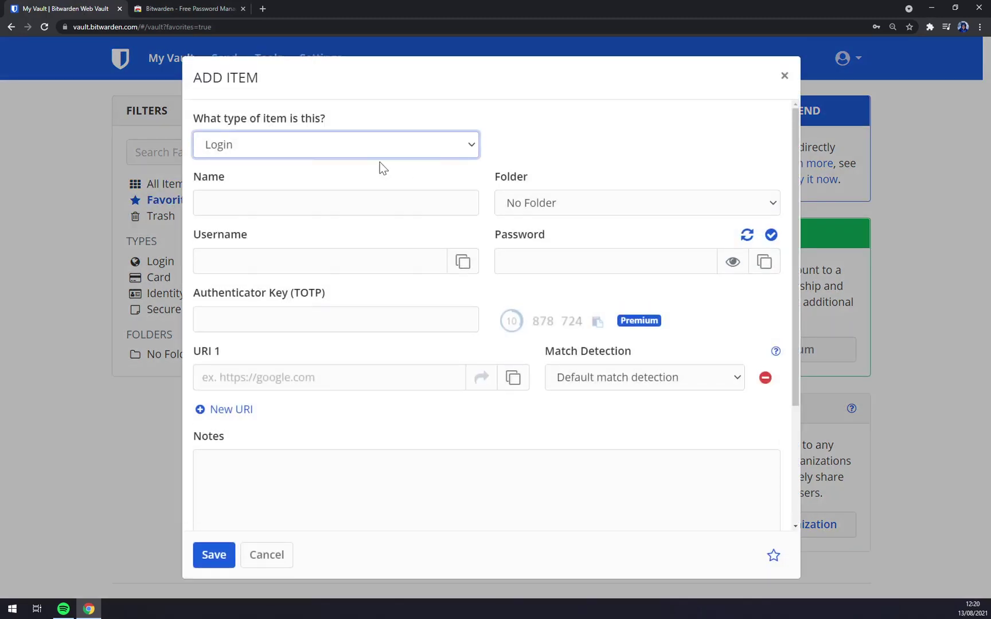
left_click(781, 70)
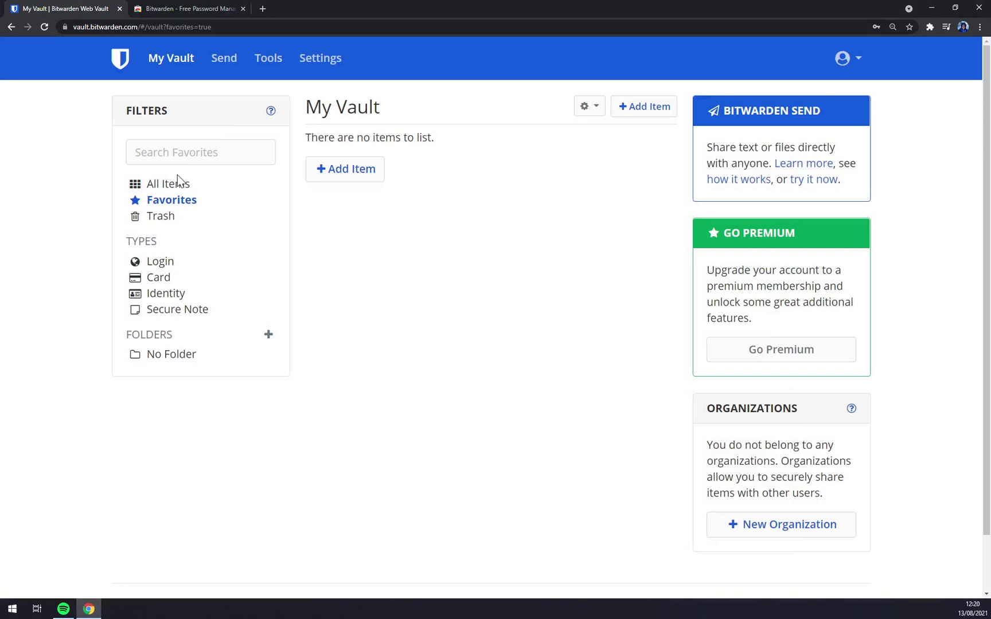
left_click(177, 179)
left_click(648, 150)
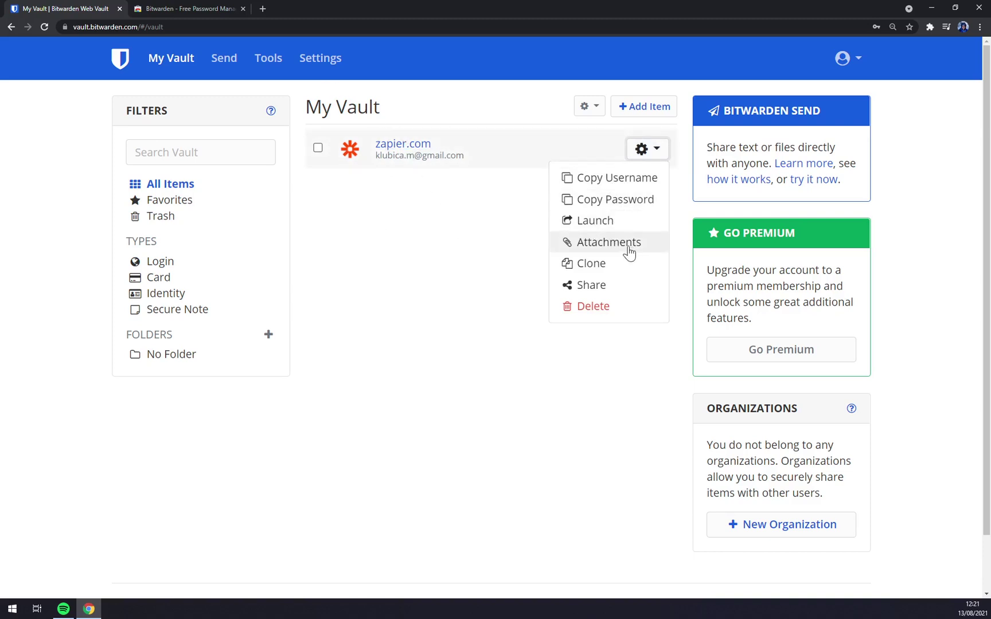
Choose Share for zapier.com and start a new organization named MStone
left_click(606, 294)
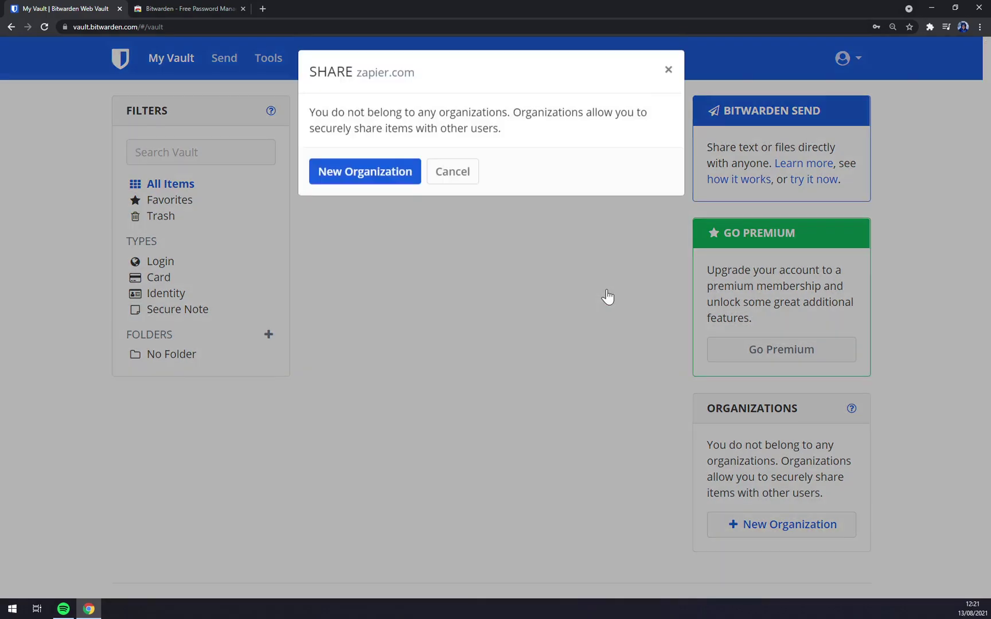
left_click(355, 185)
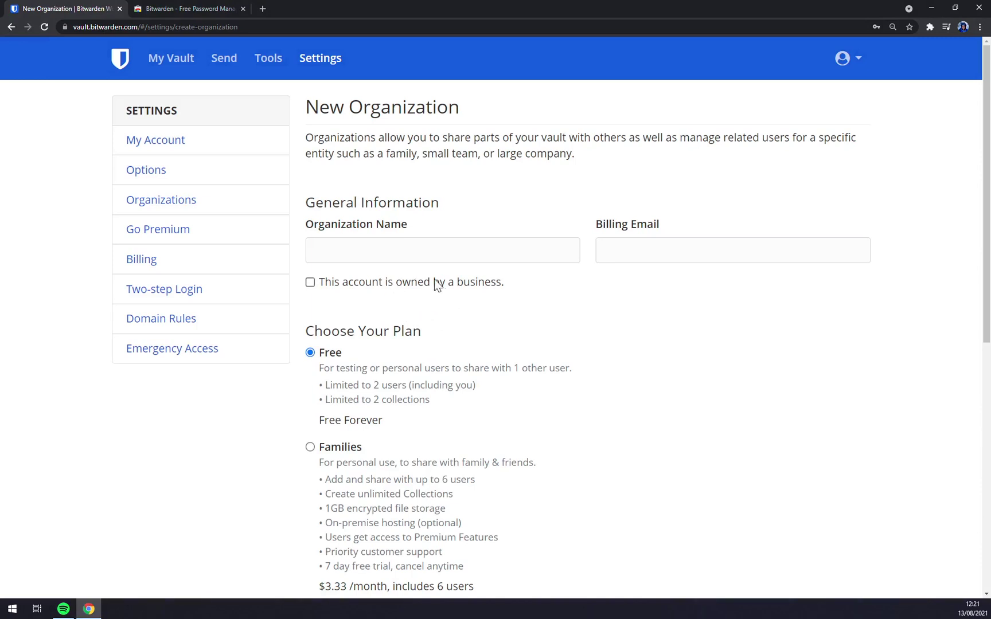
left_click(436, 250)
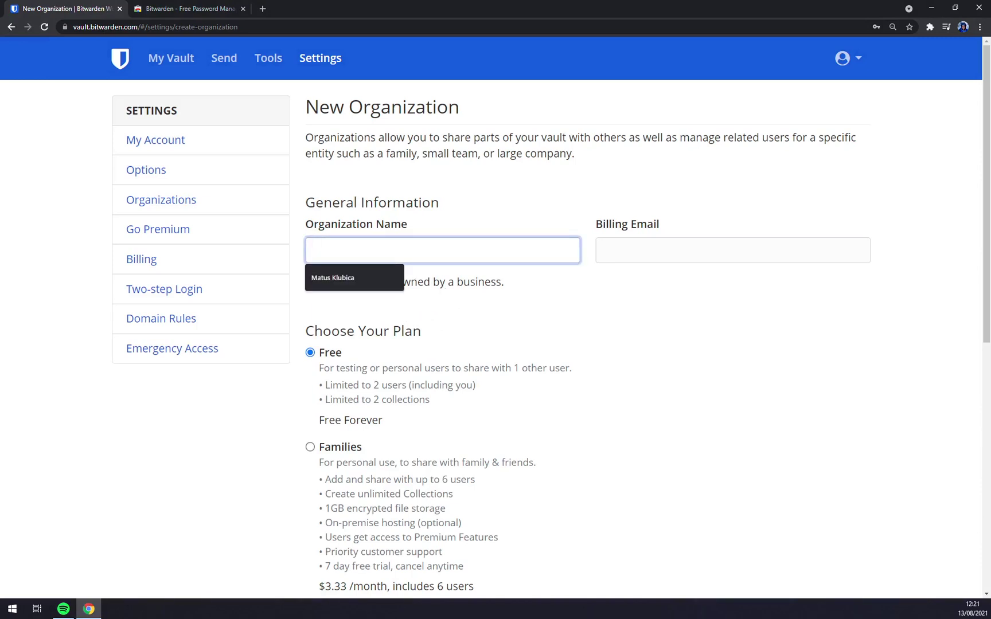
type("MStone")
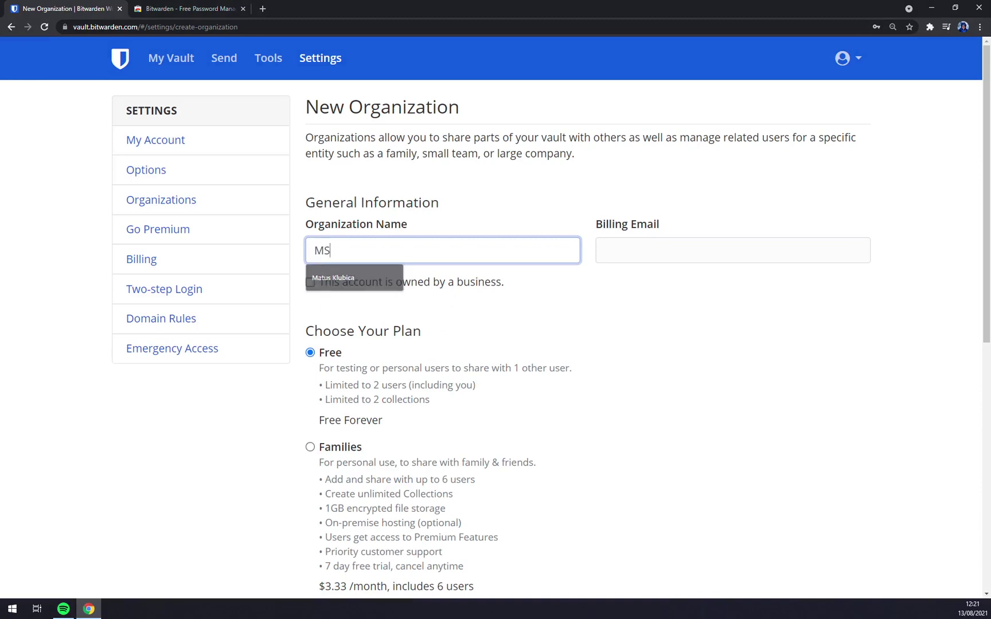
key("Tab")
Enter the billing email, keep the Free plan, and submit the MStone organization
scroll(480, 317, "down", 7)
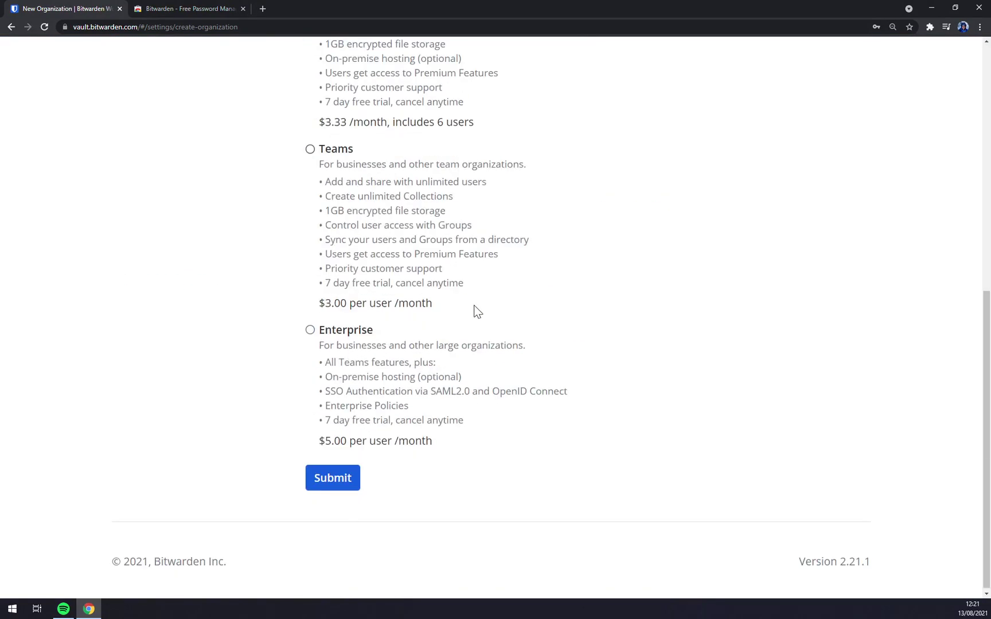
scroll(452, 394, "up", 7)
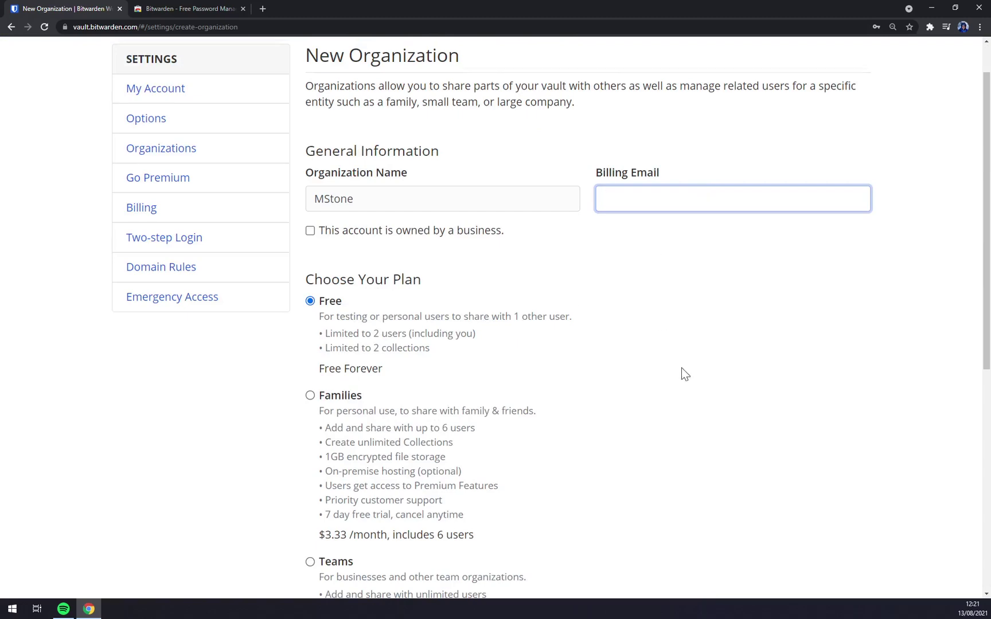
scroll(685, 374, "down", 7)
left_click(330, 478)
scroll(694, 137, "up", 3)
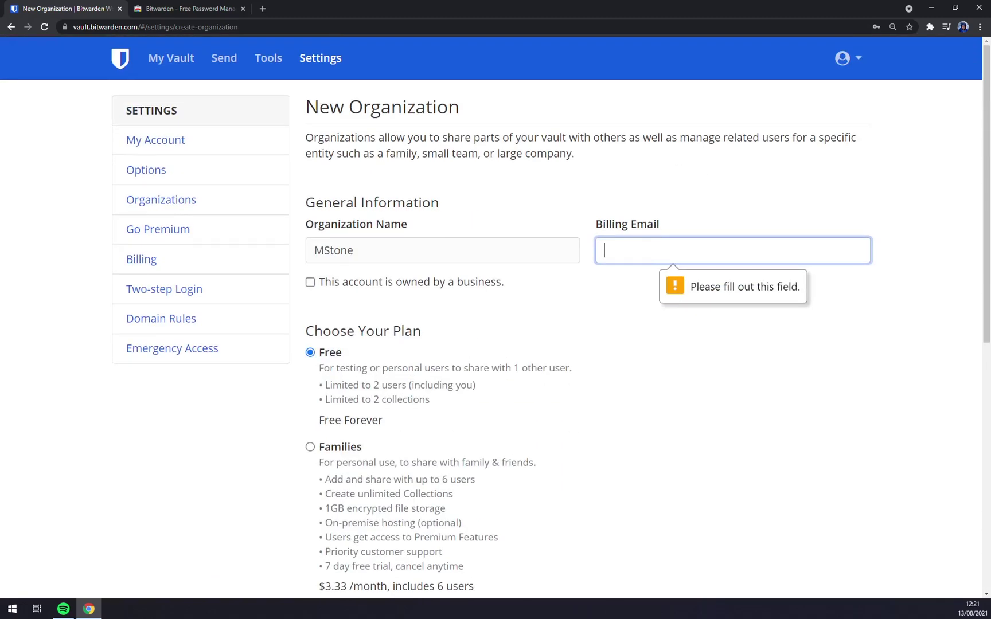
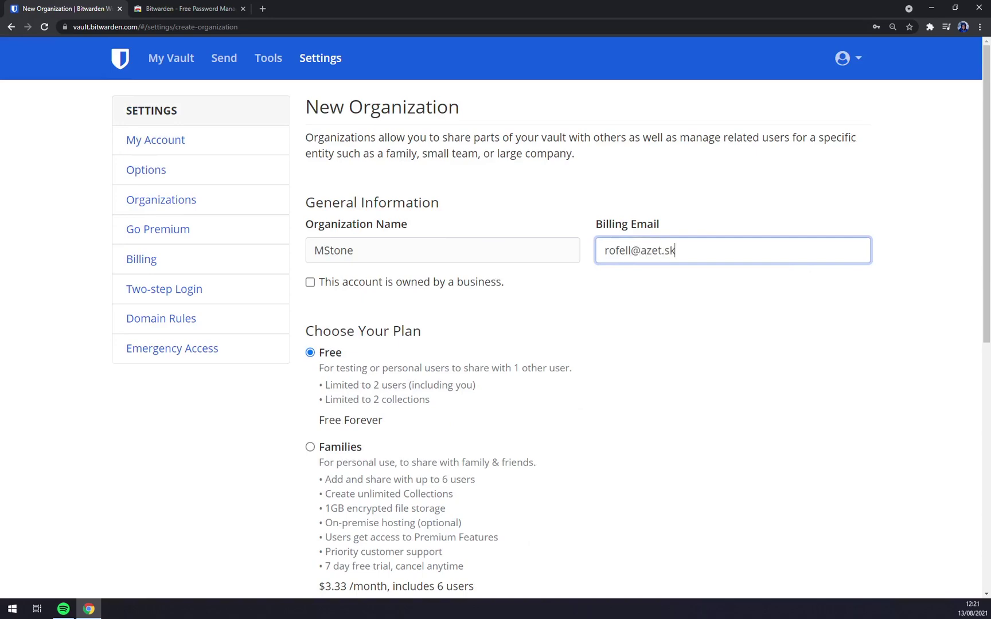
scroll(745, 256, "down", 8)
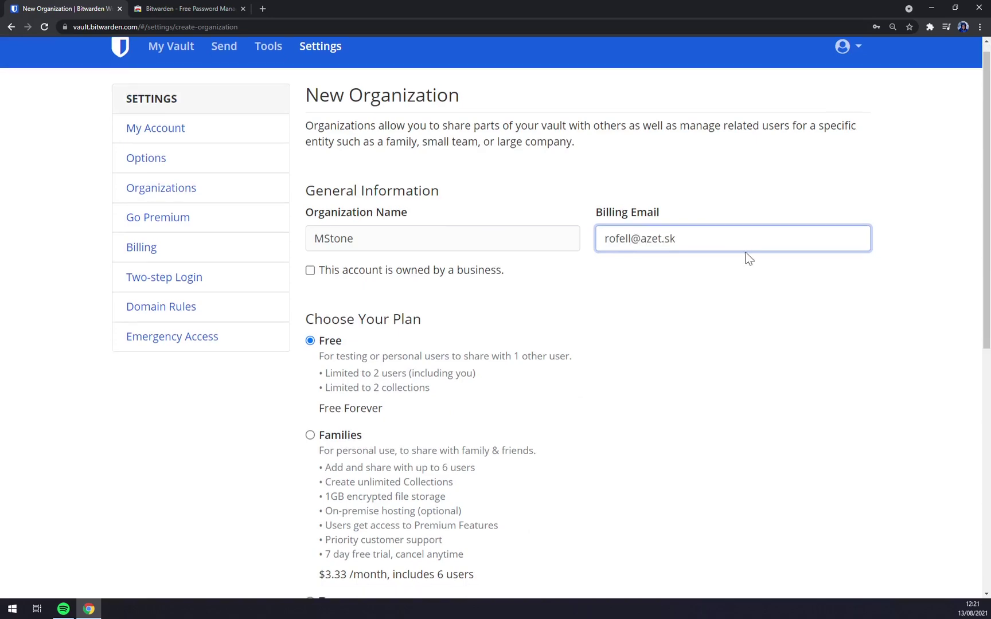
scroll(394, 467, "up", 5)
scroll(394, 467, "down", 5)
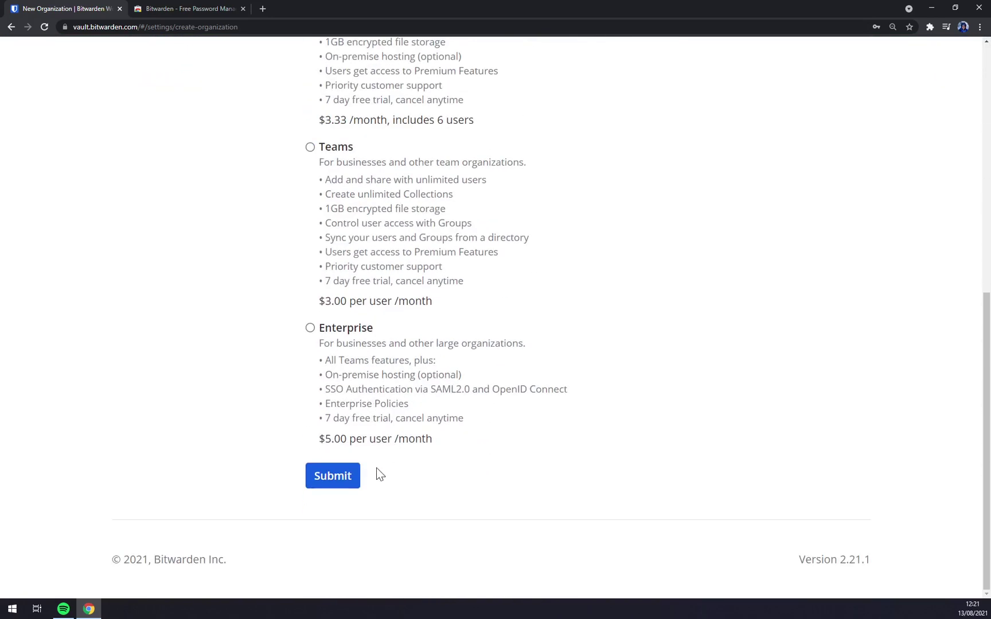
left_click(342, 474)
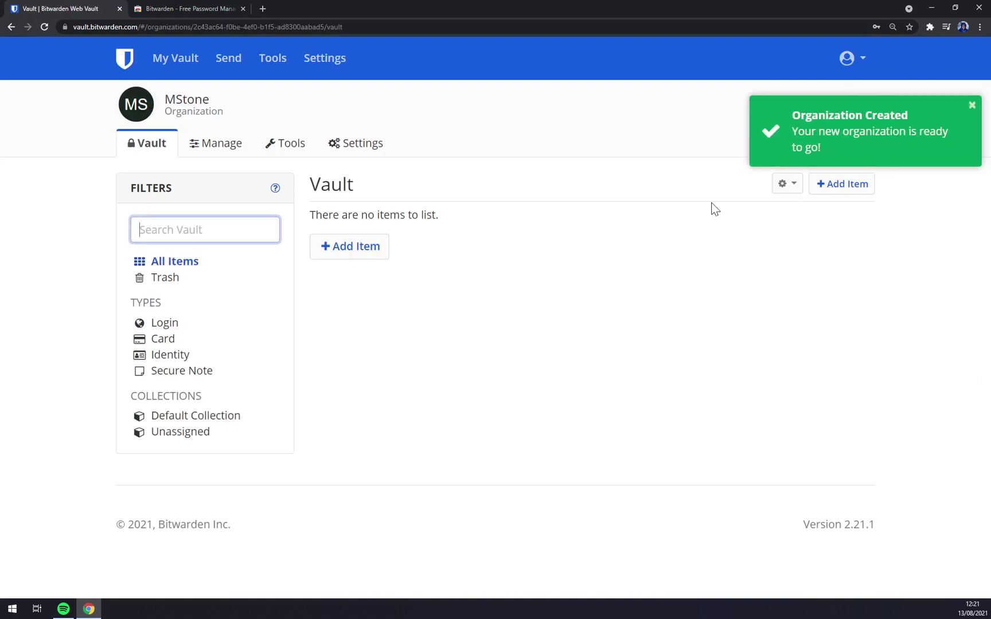
Dismiss the creation notice, cancel a new item, and browse the empty MStone vault's Login and All Items filters
left_click(865, 135)
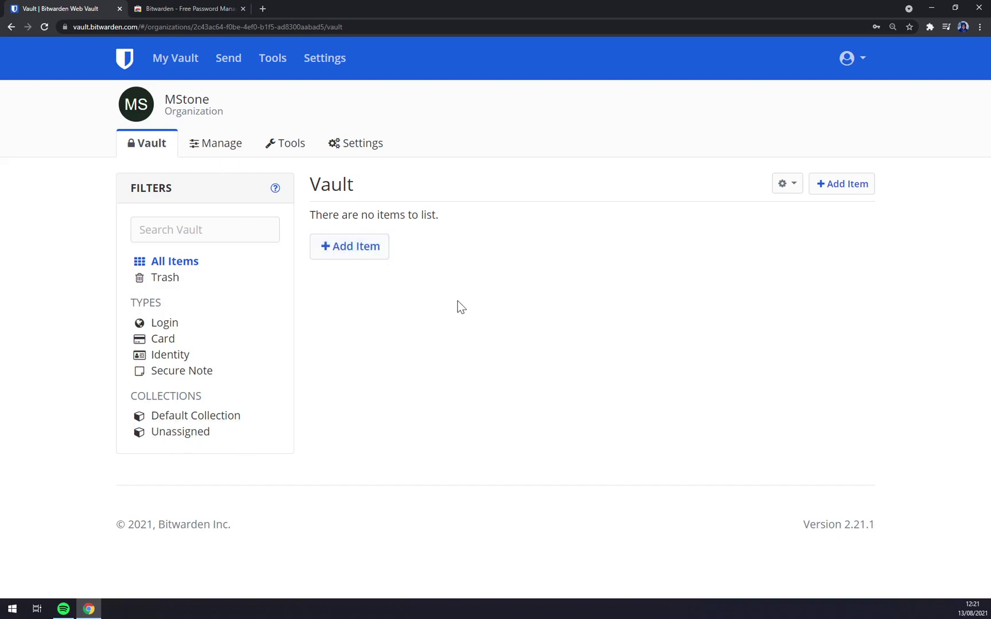
left_click(369, 247)
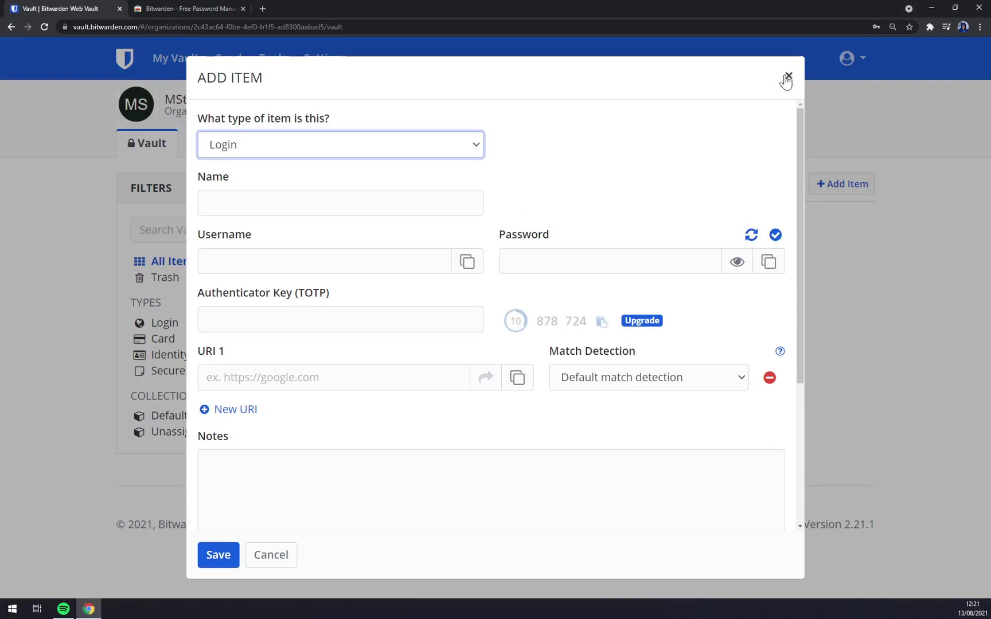
left_click(788, 78)
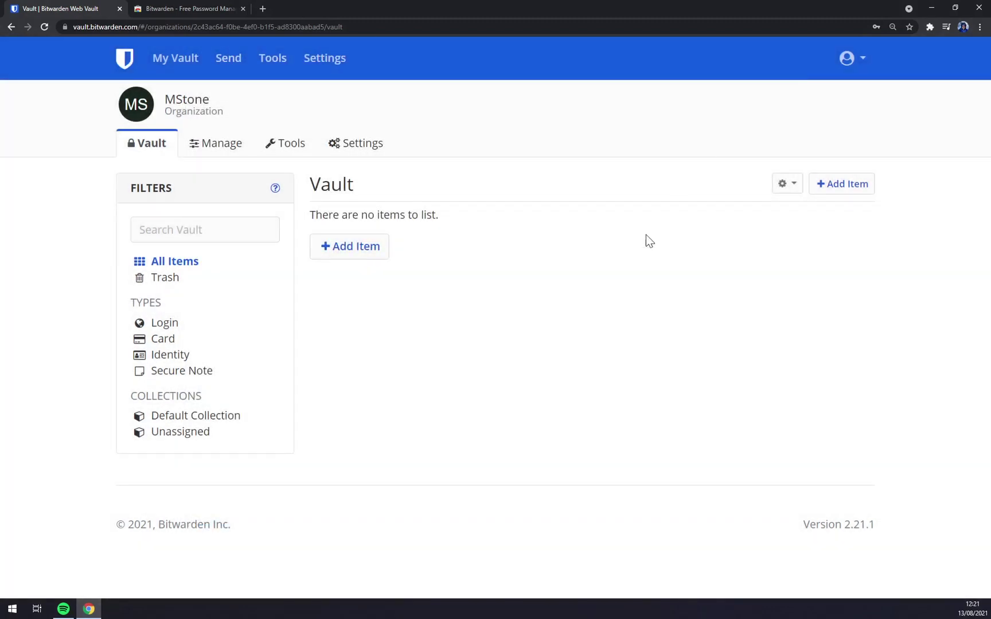
left_click(141, 324)
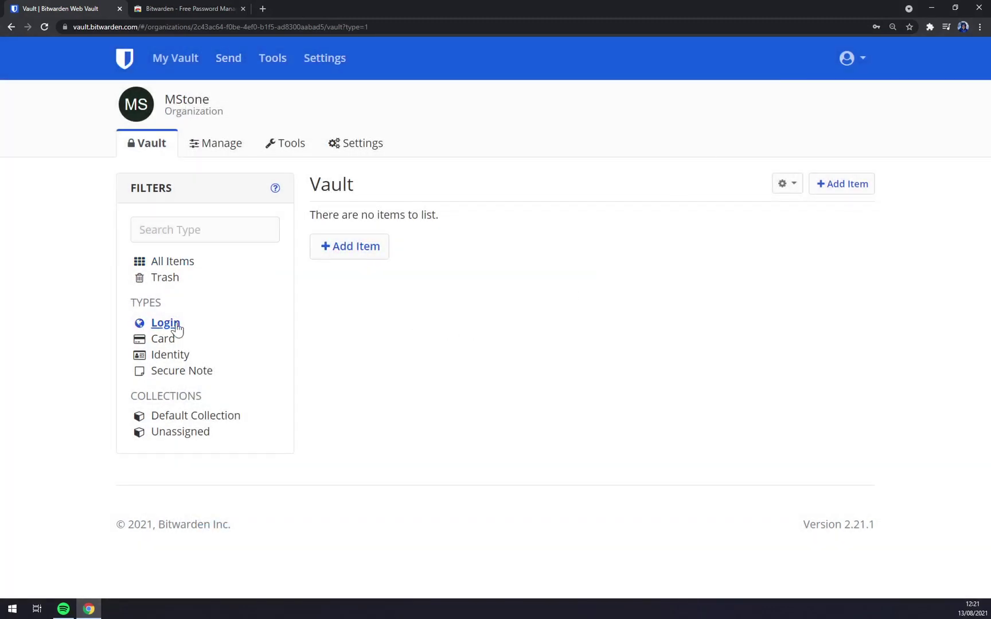
left_click(189, 265)
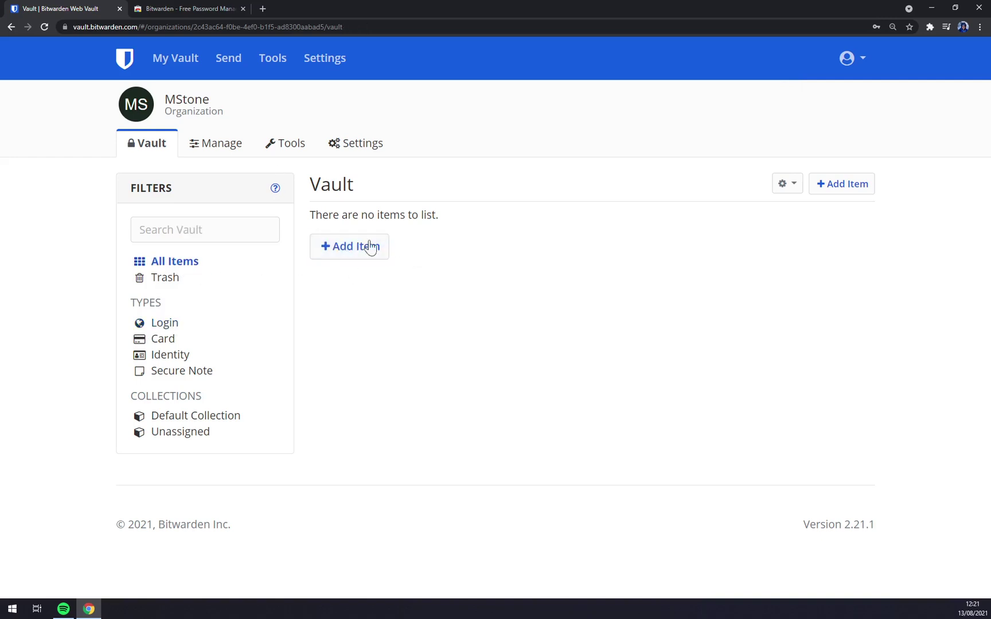
left_click(141, 65)
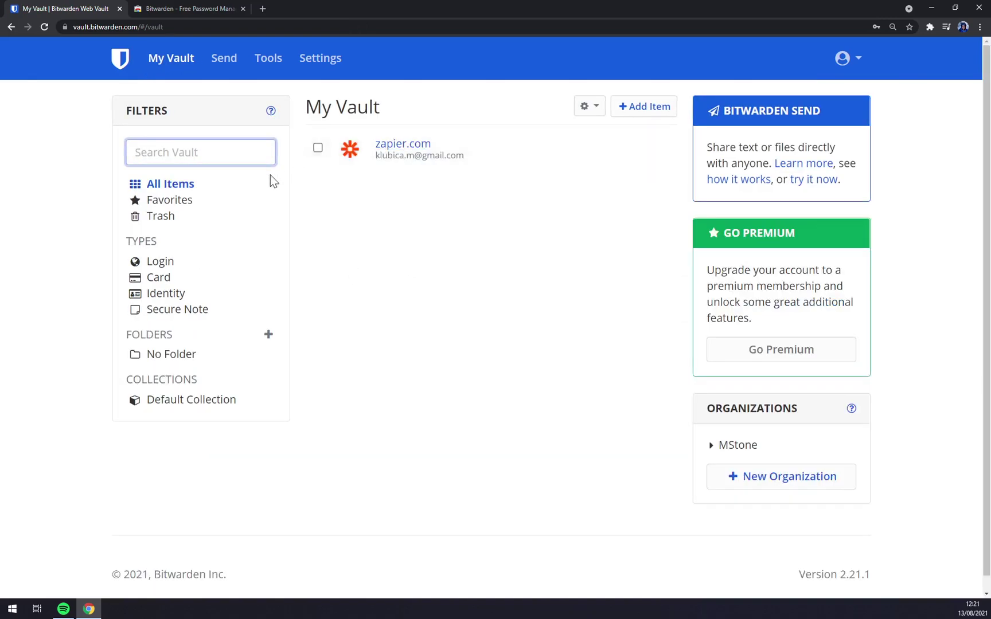
left_click(657, 150)
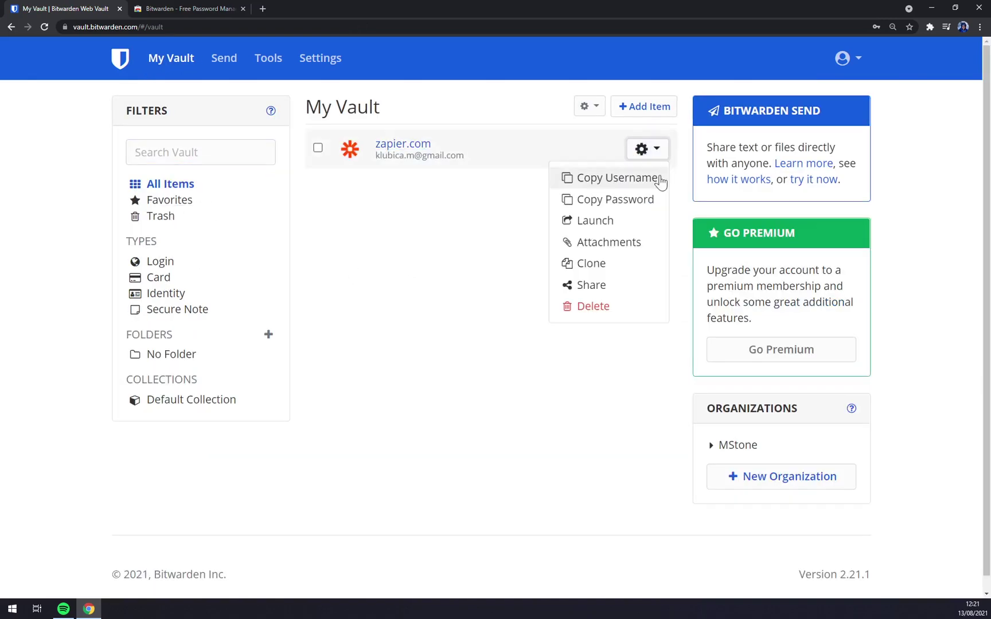
left_click(612, 285)
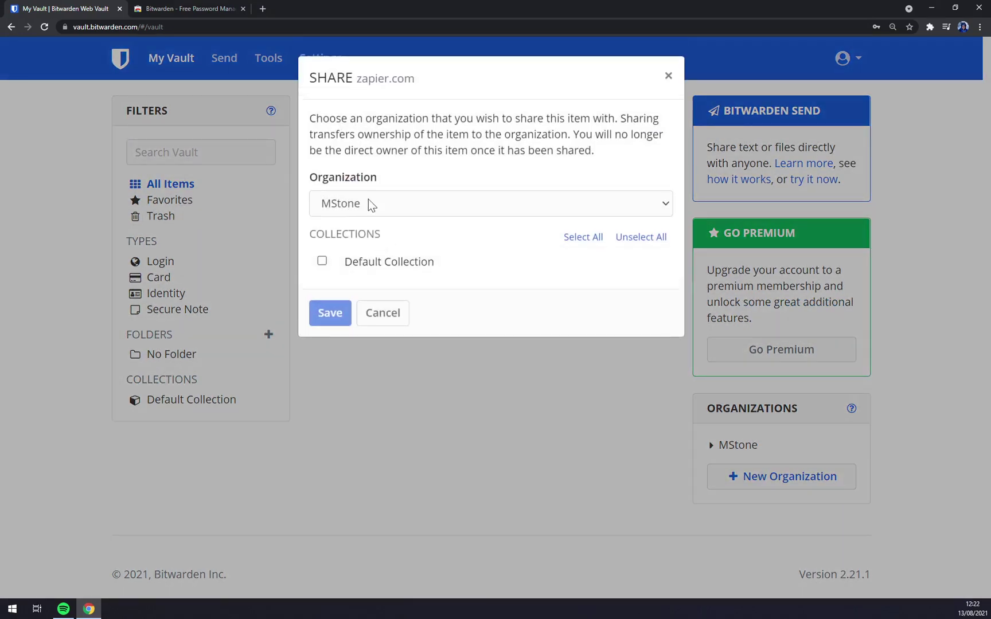
left_click(369, 209)
left_click(368, 225)
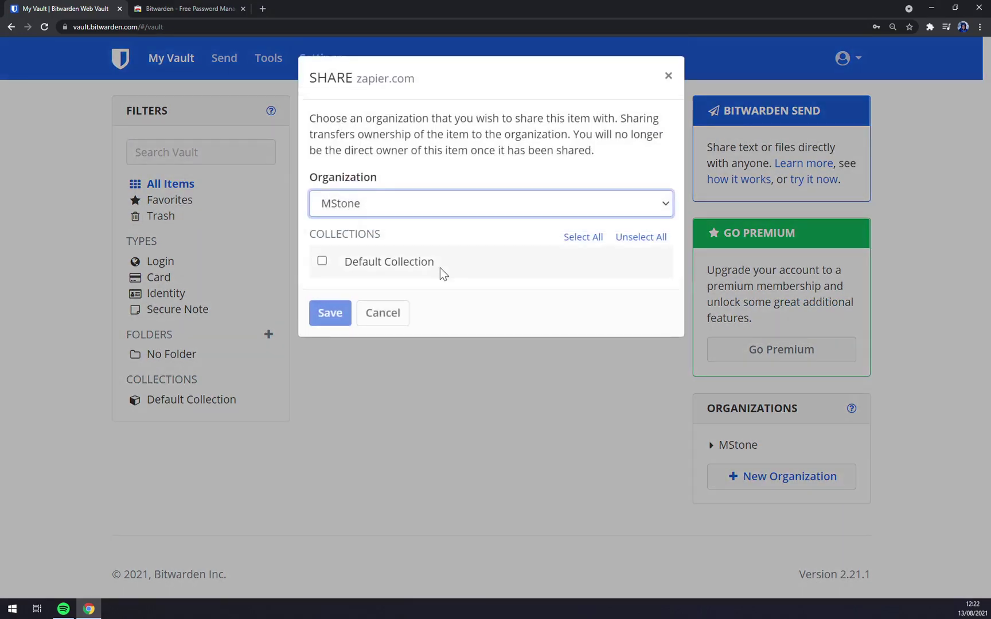
left_click(319, 265)
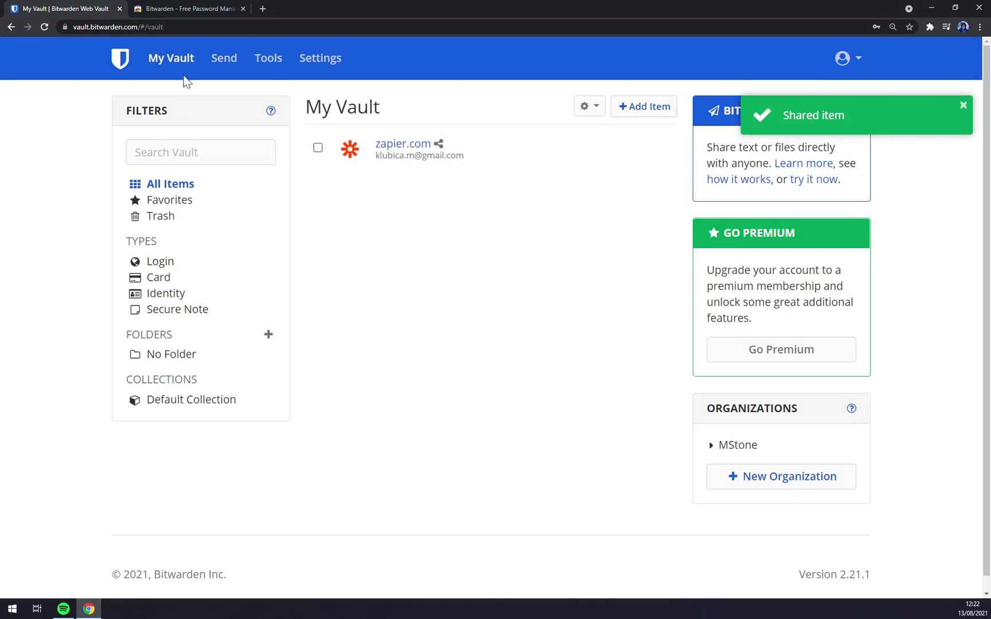
Confirm zapier.com under Default Collection, then open the empty Trash
left_click(171, 201)
left_click(167, 185)
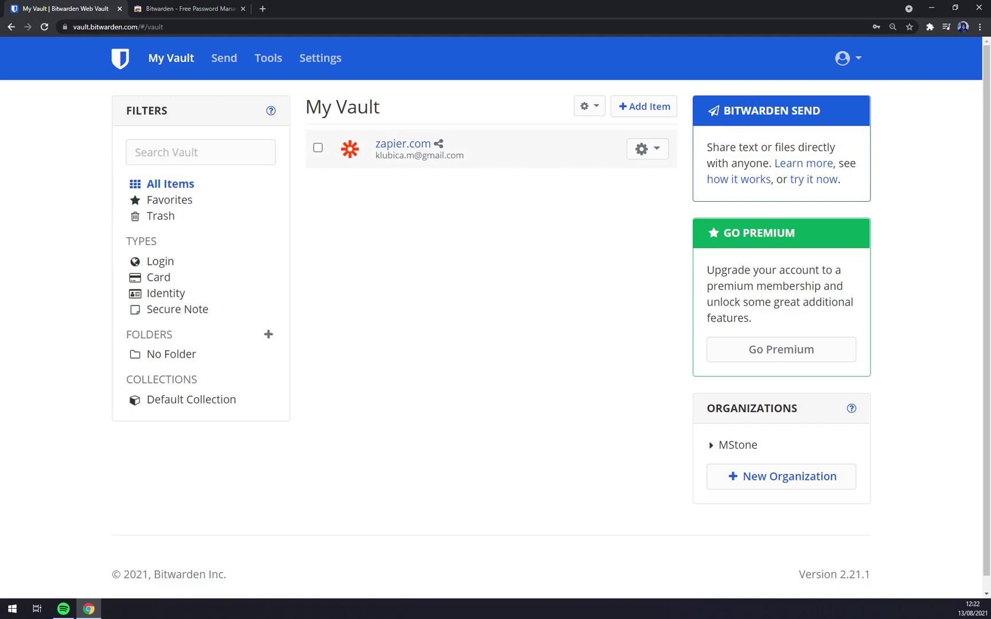
left_click(219, 403)
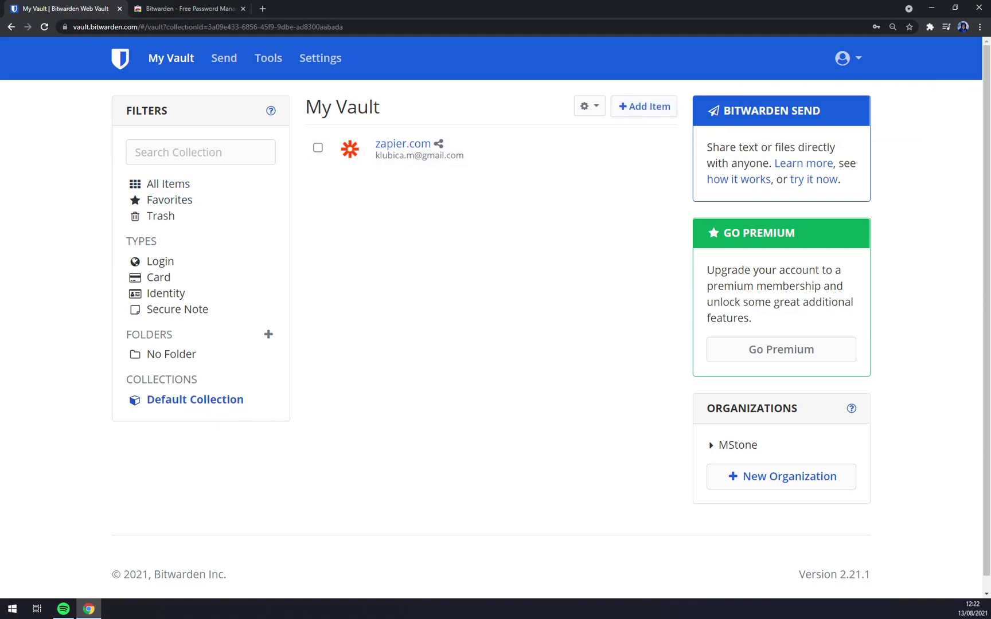
left_click(168, 184)
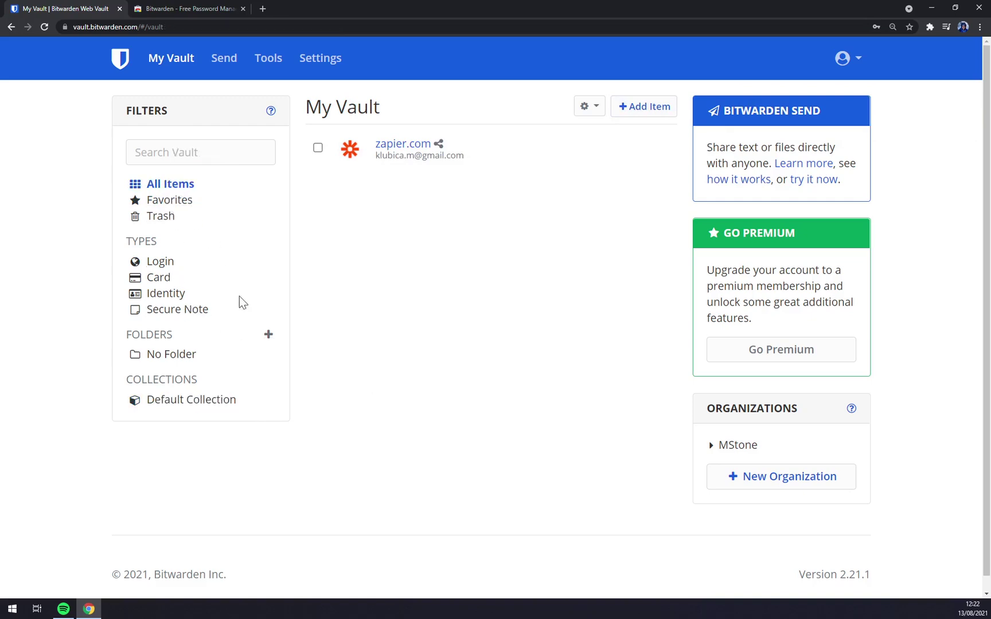
left_click(163, 220)
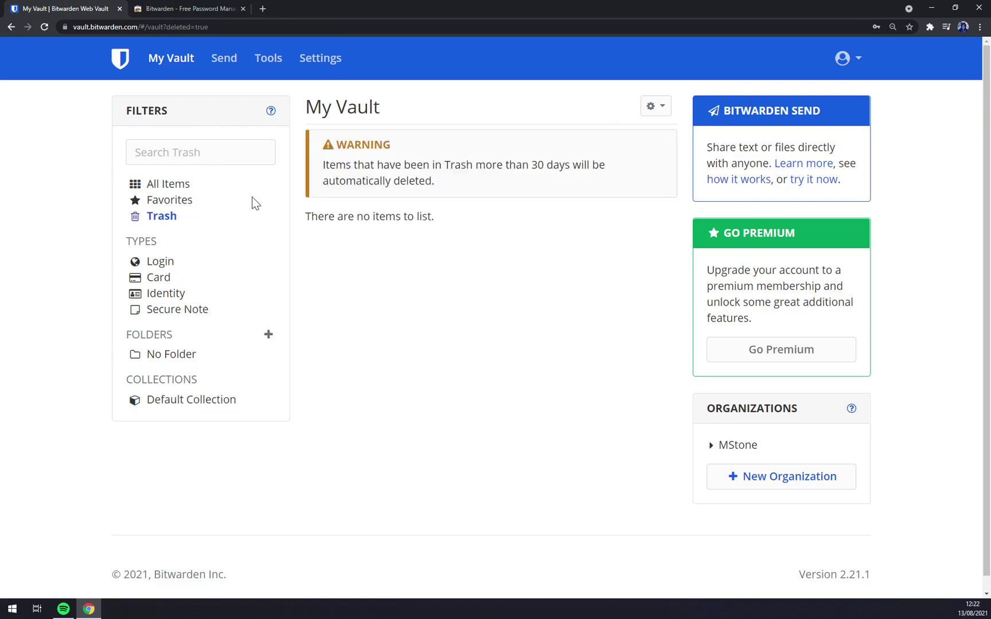
Add a new Card item named Mastercard to the vault
left_click(172, 266)
left_click(158, 279)
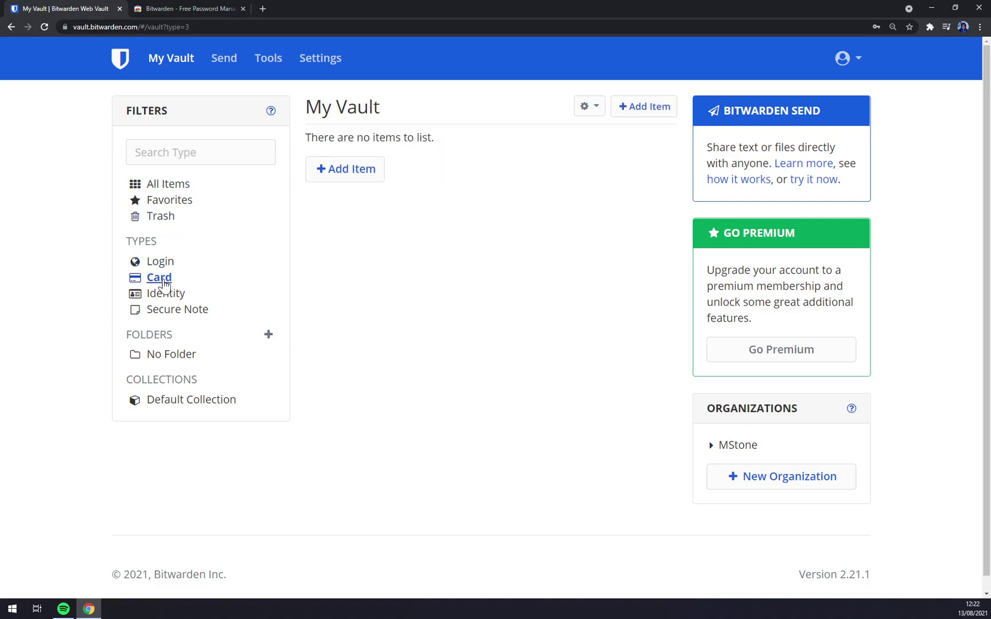
left_click(349, 169)
left_click(276, 152)
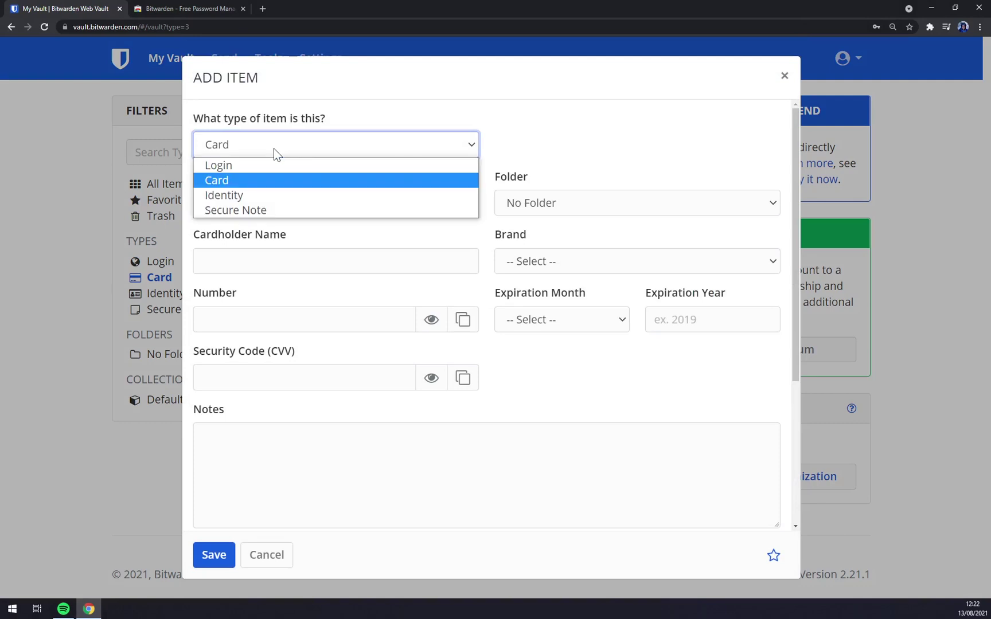
left_click(222, 181)
left_click(274, 202)
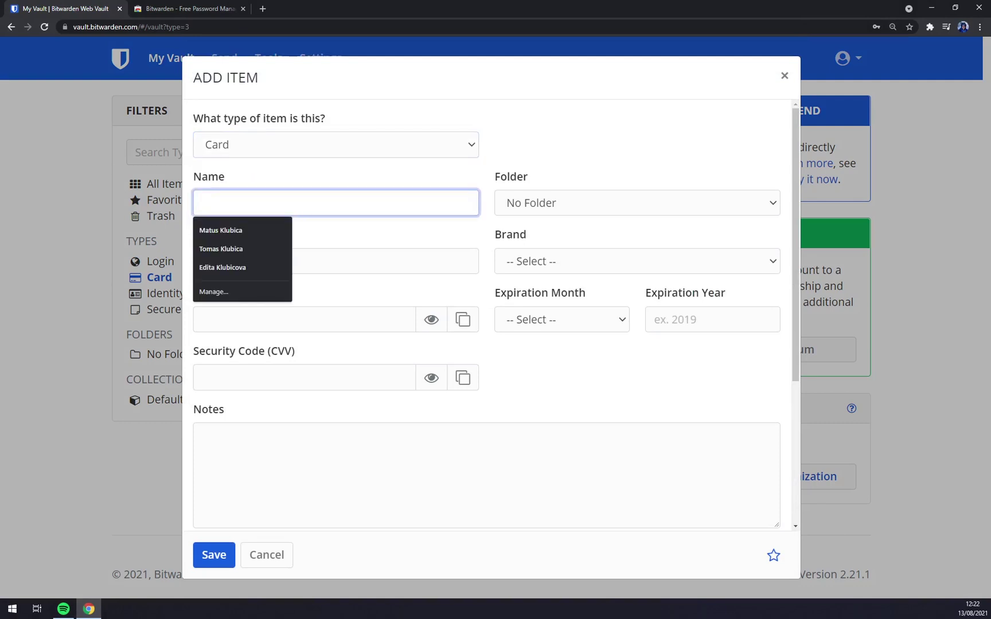
type("MAster")
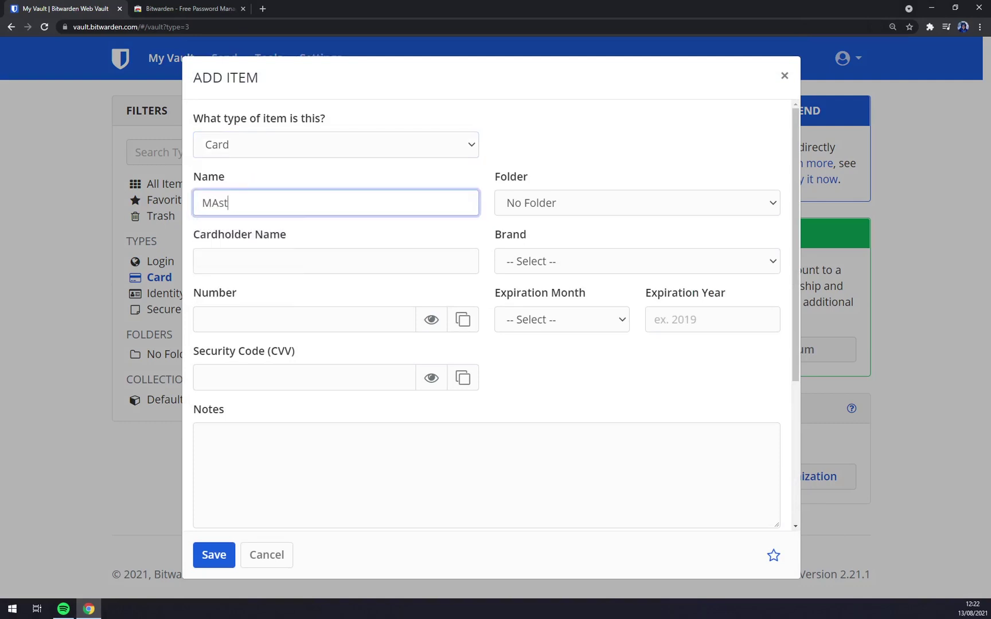
key("BackSpace")
key("BackSpace")
key("BackSpace")
type("astercard")
key("Return")
Edit the Mastercard item: brand Mastercard, expiration month 02 - February, then visit Number and Cardholder Name
left_click(391, 153)
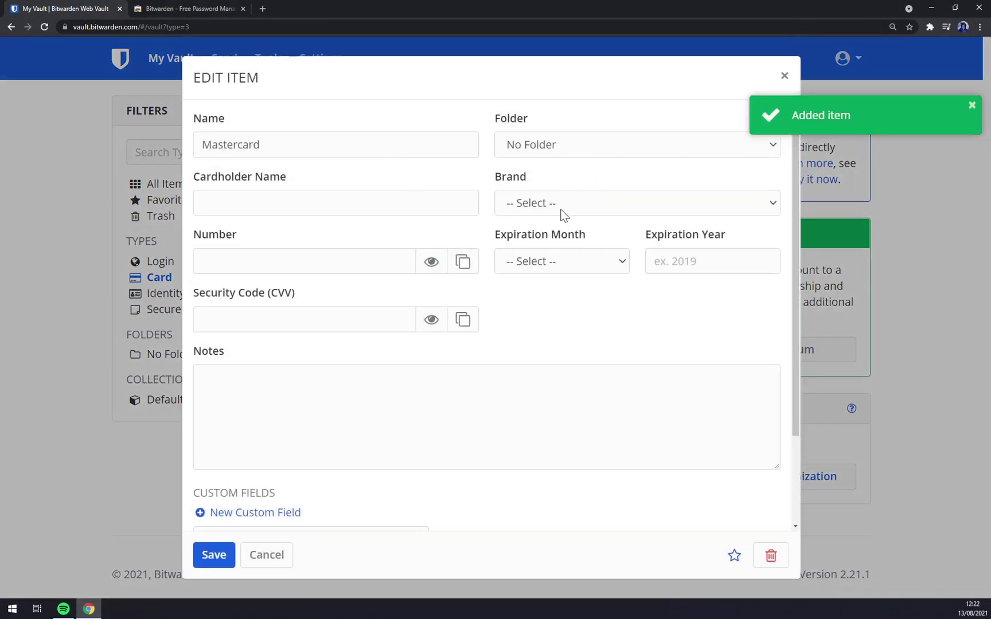
left_click(561, 210)
left_click(551, 257)
left_click(559, 265)
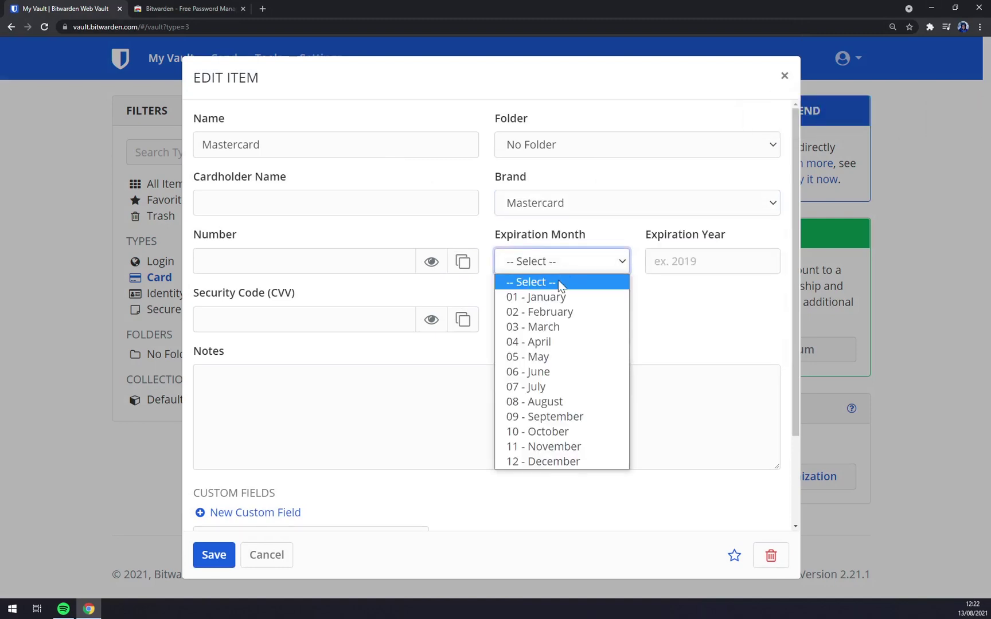
left_click(551, 312)
key("Tab")
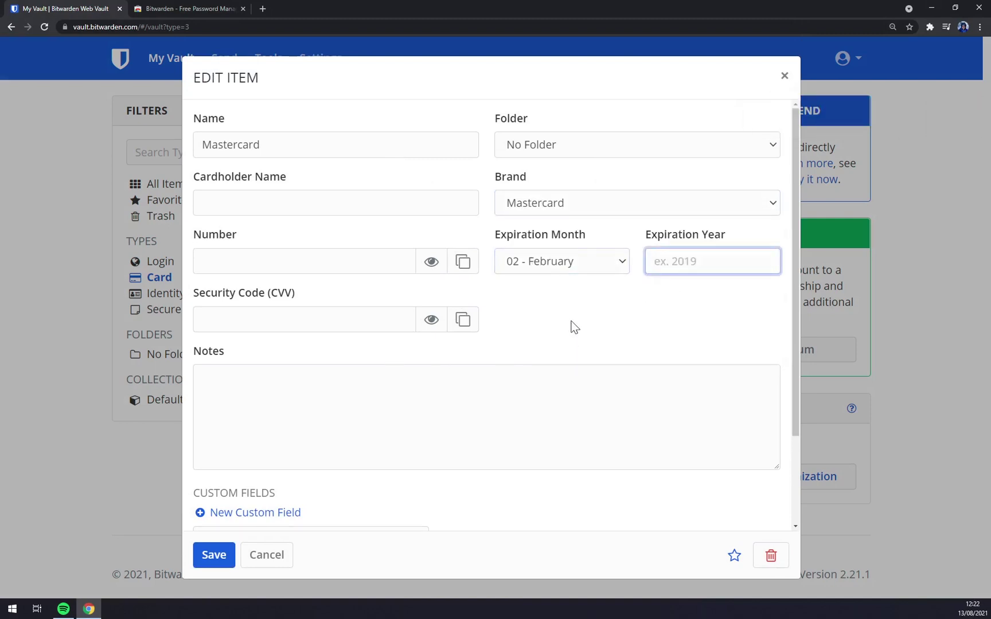
left_click(281, 265)
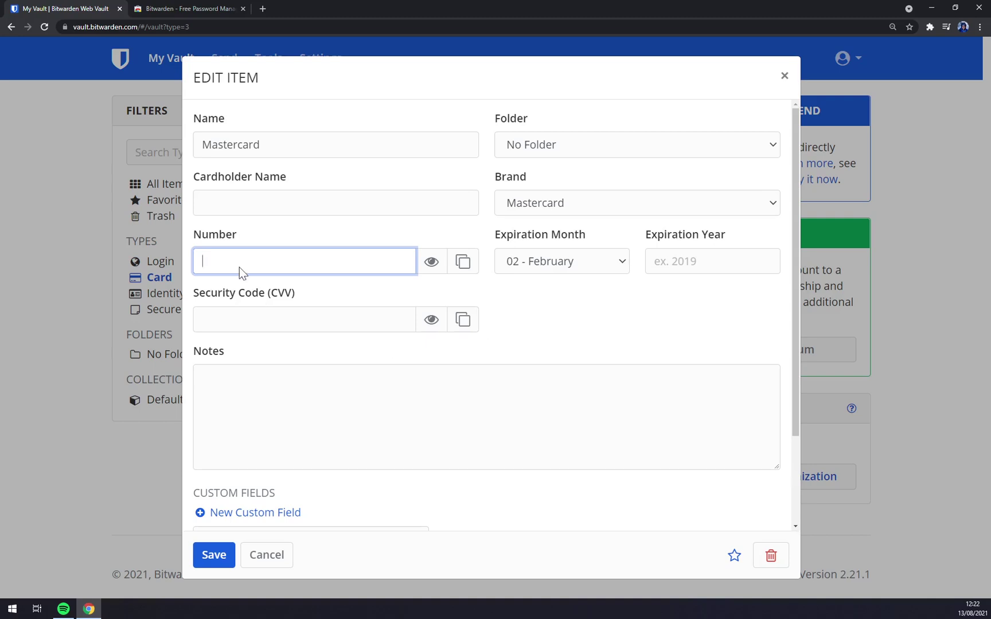
left_click(237, 205)
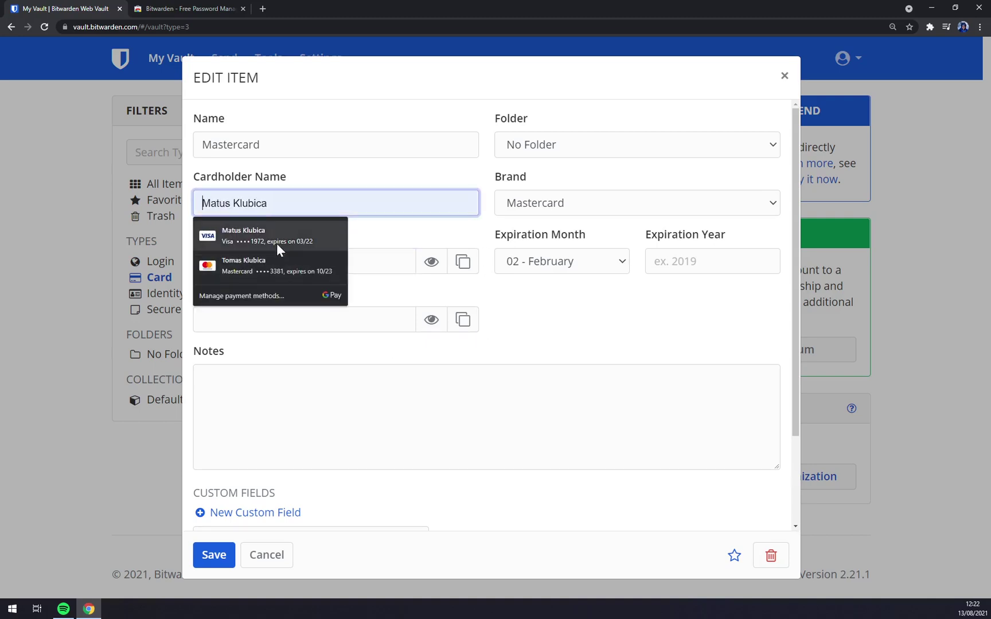
left_click(645, 330)
scroll(573, 321, "down", 2)
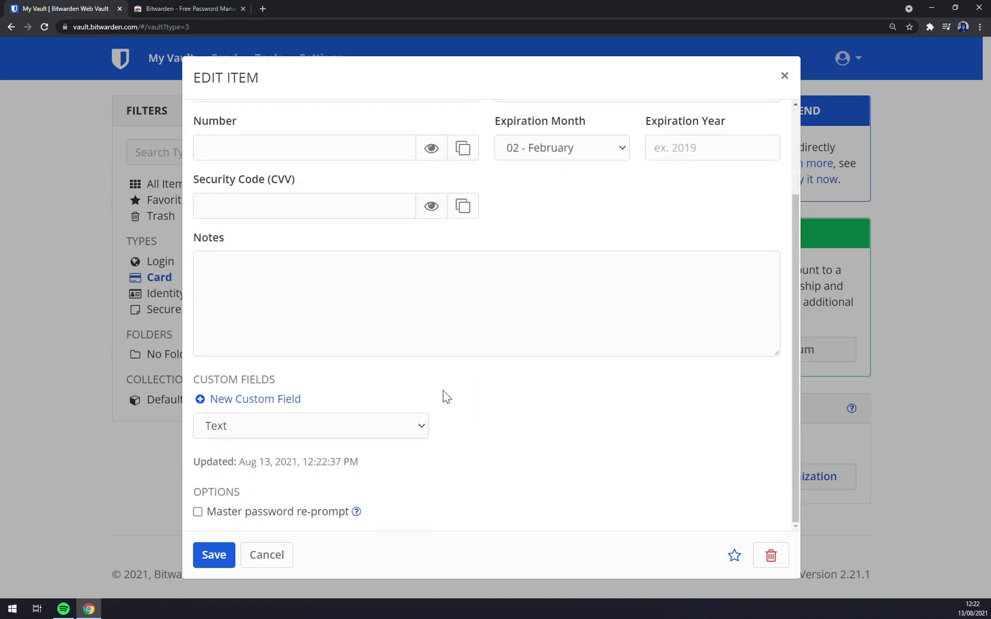
Close the card editor, filter to Identity, and start a new identity item
left_click(783, 76)
left_click(165, 295)
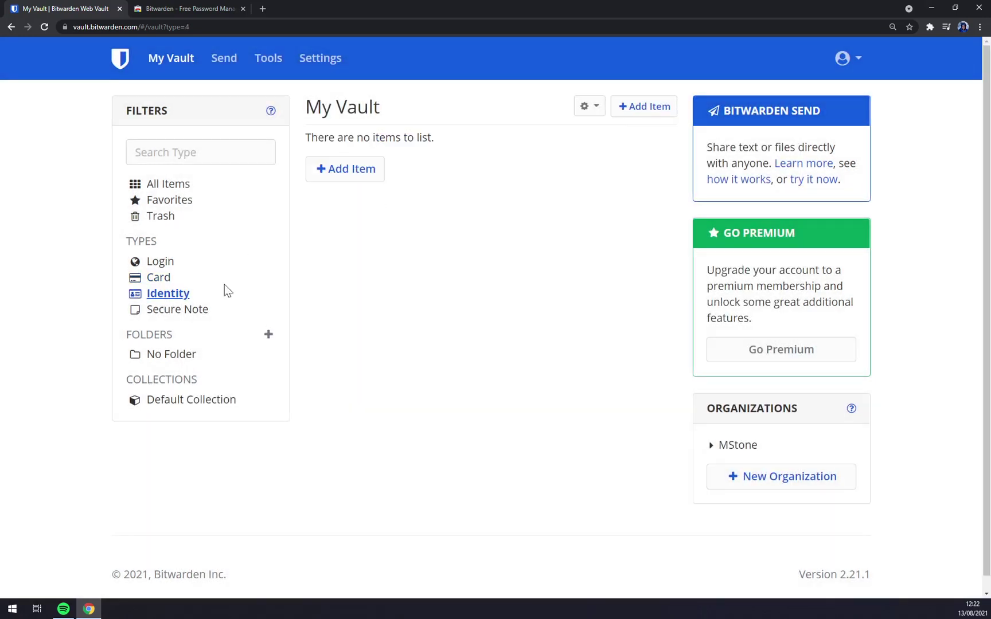
left_click(349, 172)
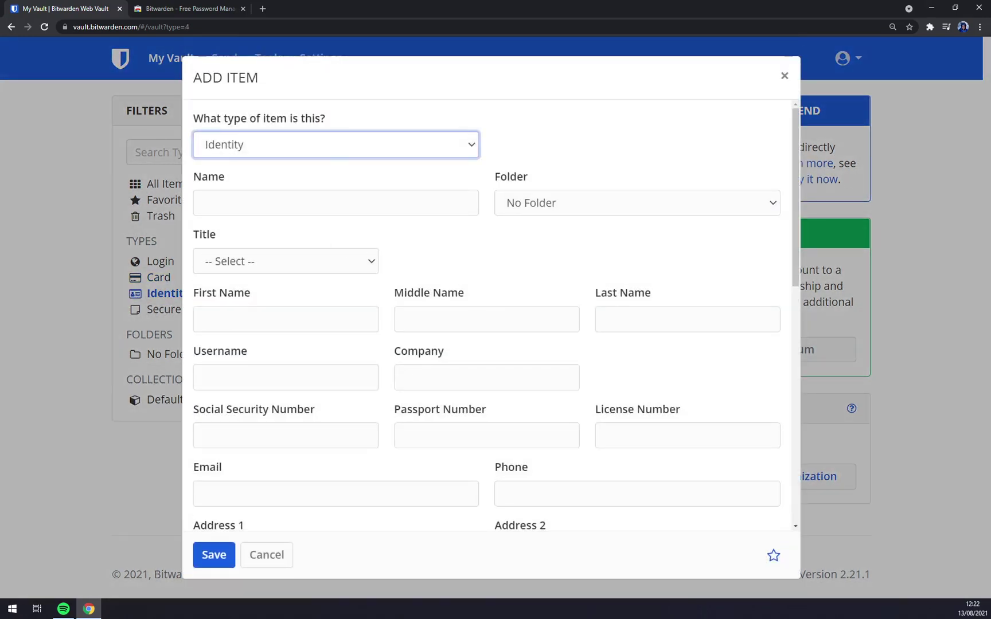
scroll(460, 341, "down", 6)
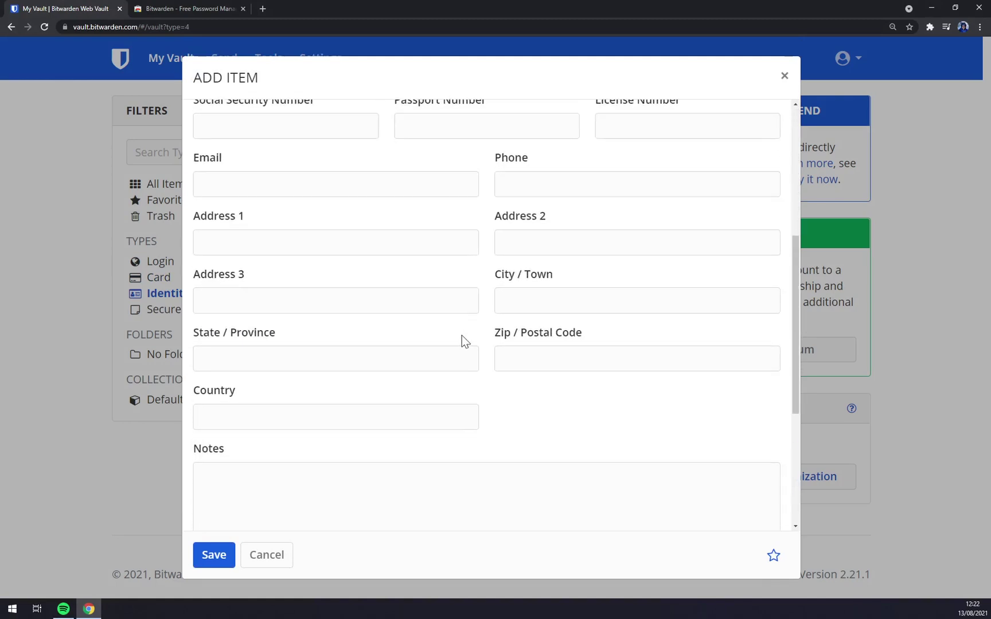
scroll(344, 336, "up", 5)
scroll(347, 335, "up", 1)
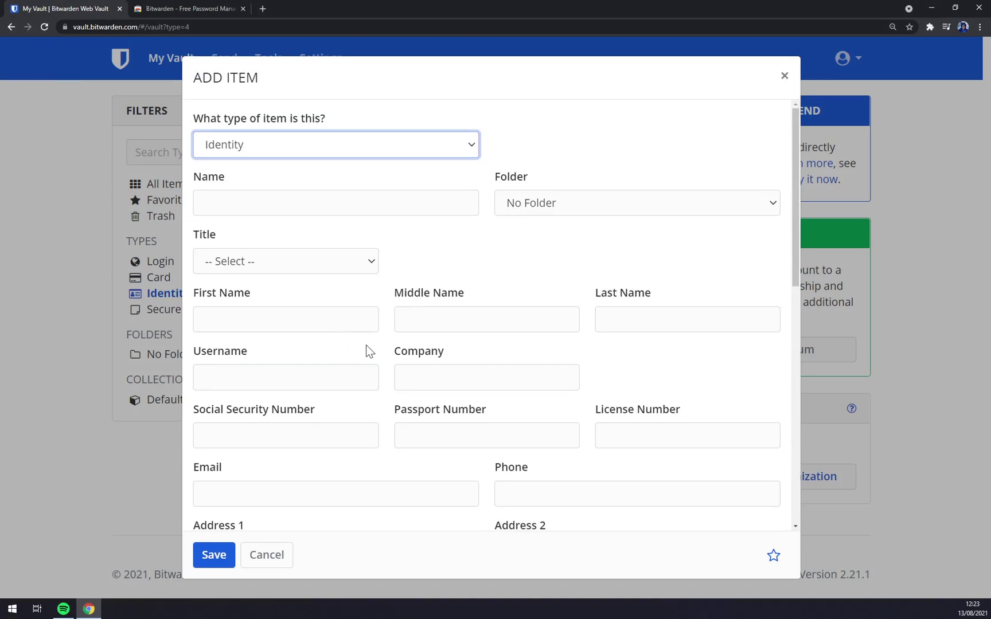
Switch the new item to Secure Note, try its name and note fields, then discard it
left_click(470, 150)
left_click(266, 212)
left_click(267, 202)
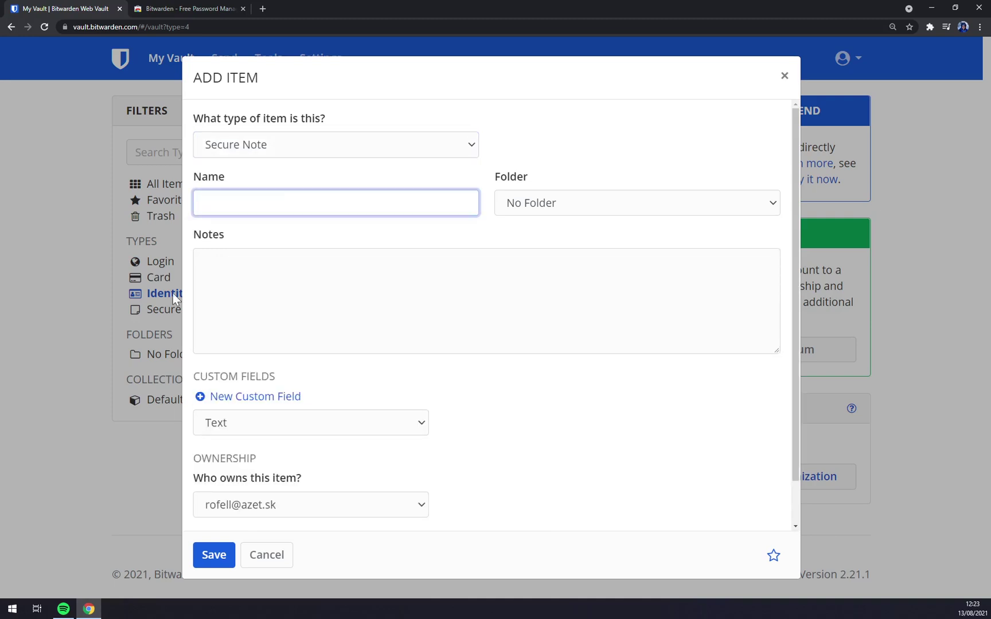
left_click(218, 295)
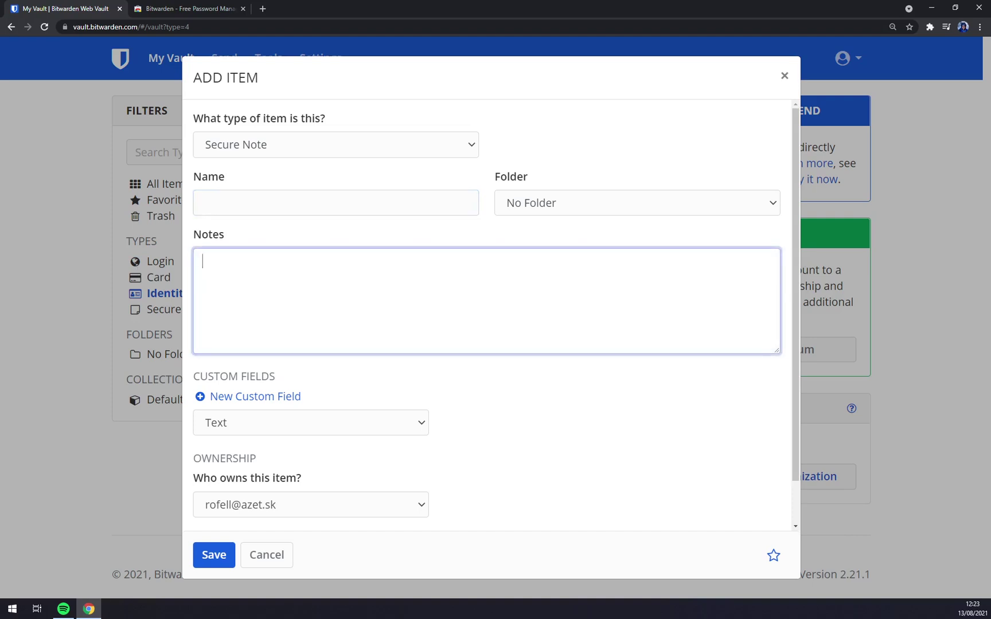
left_click(784, 76)
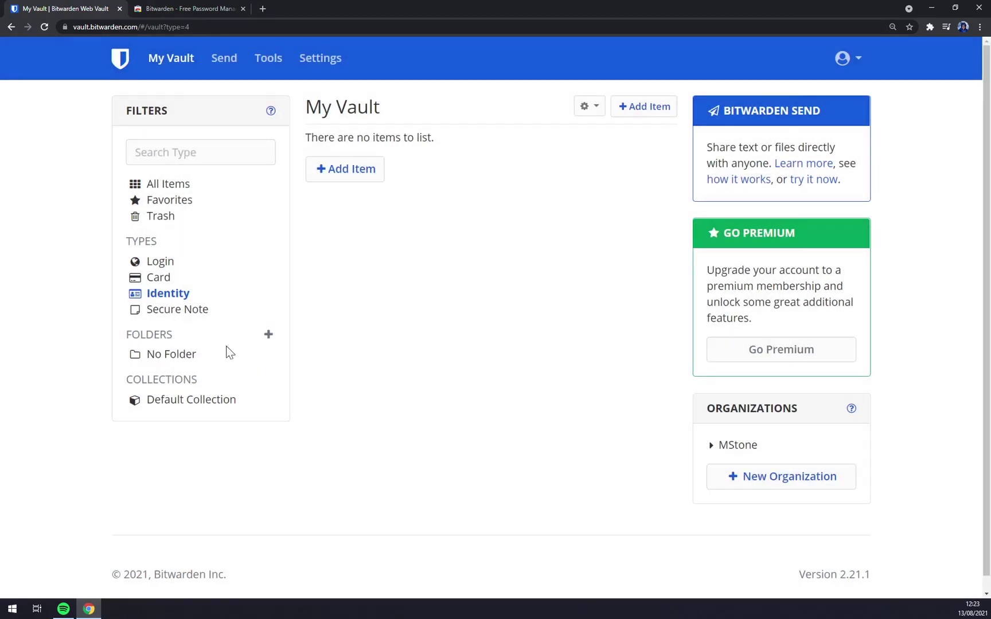
Create a folder named MSTONE, then open and close its edit dialog unchanged
left_click(275, 335)
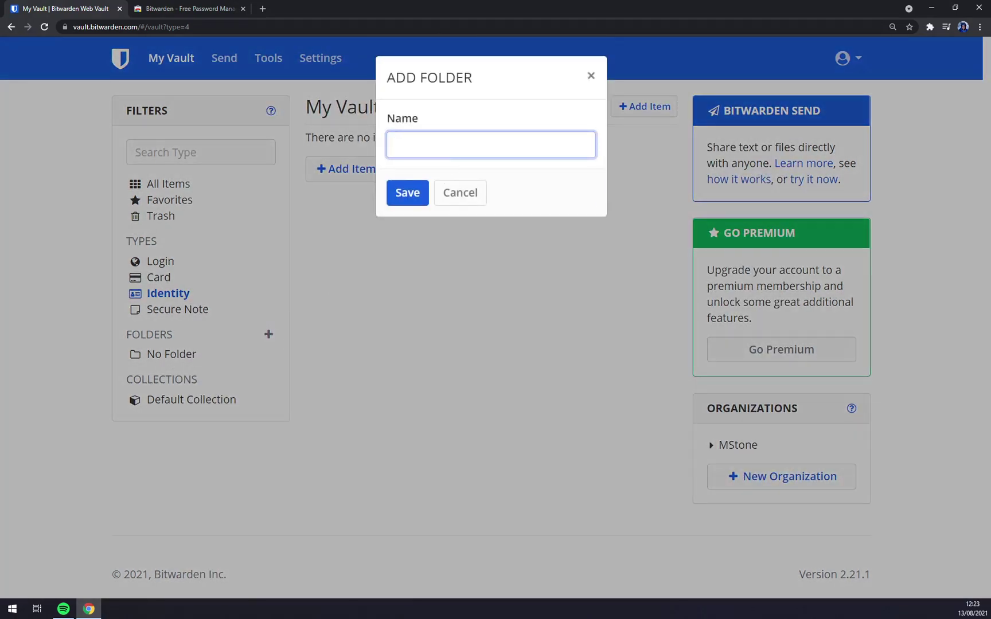
type("MSTONE")
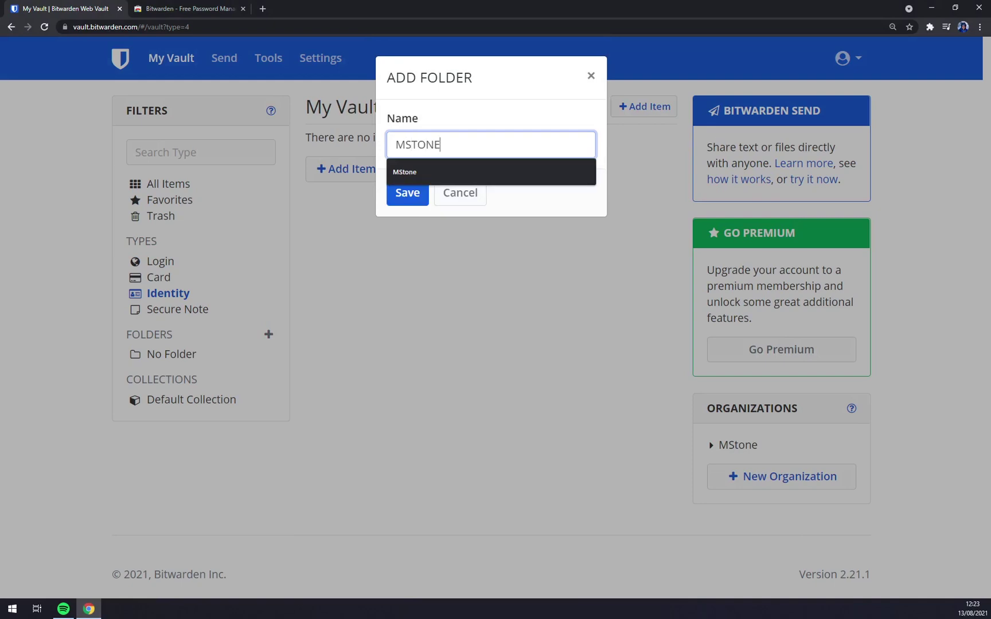
left_click(408, 198)
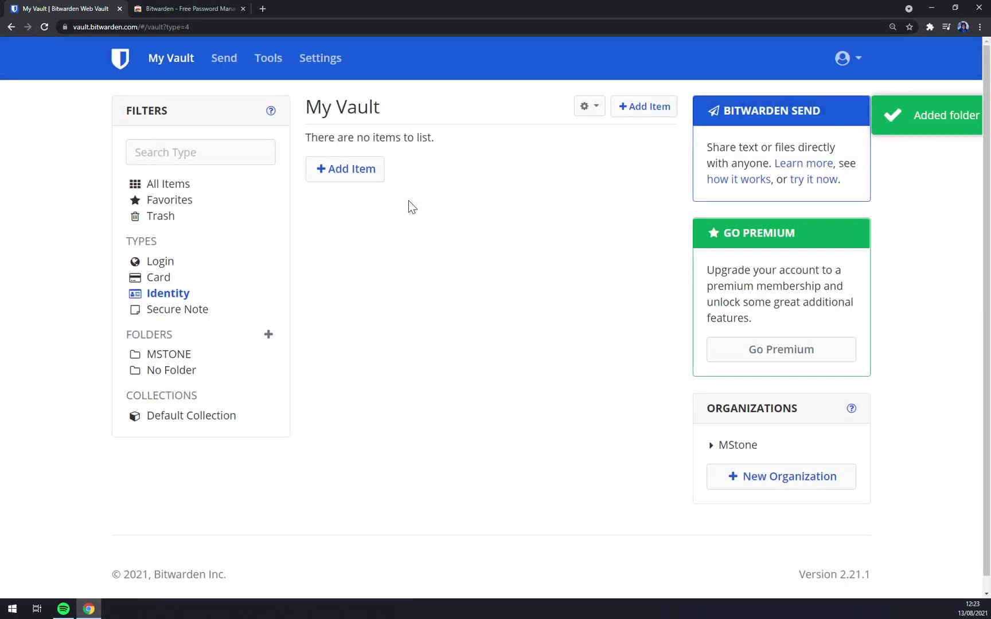
left_click(173, 351)
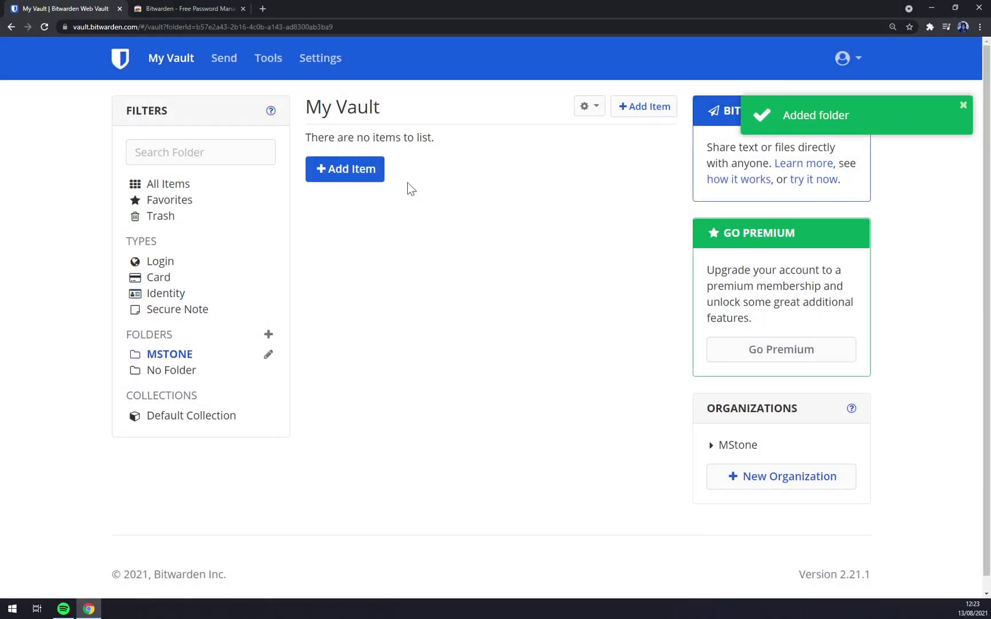
left_click(269, 354)
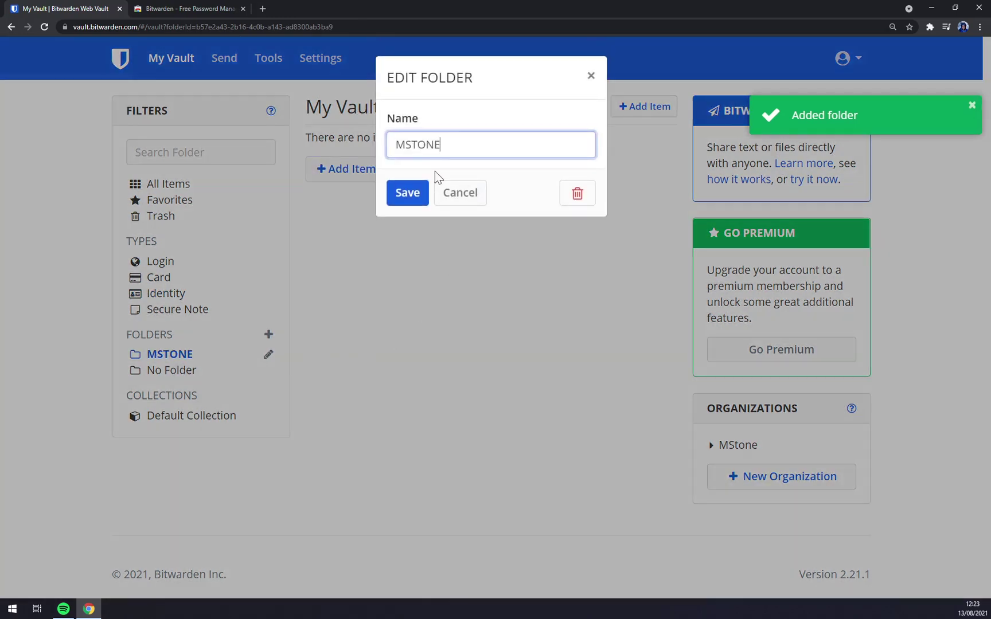
left_click(590, 77)
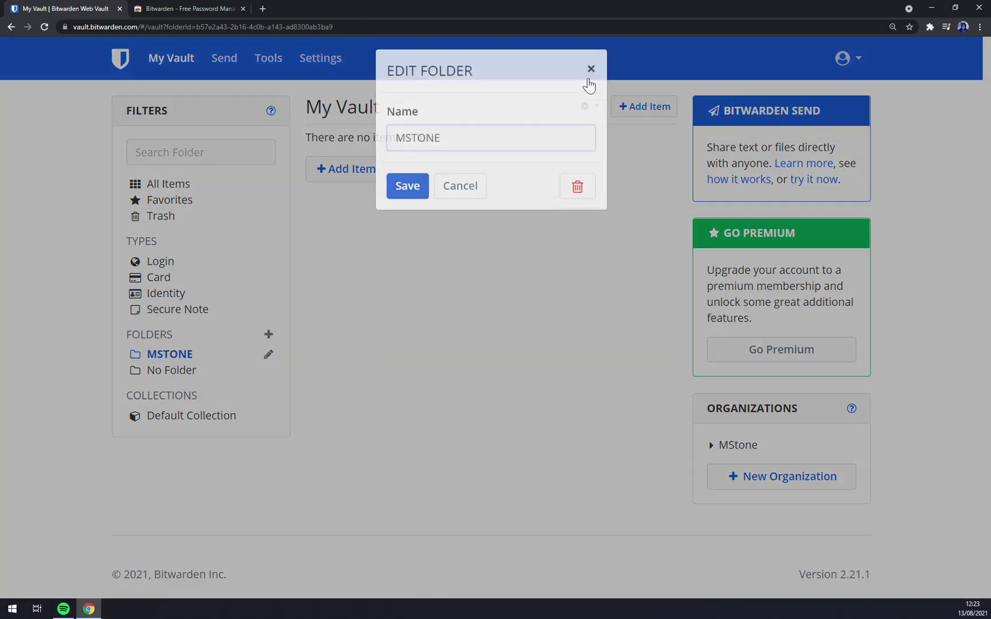
Show all items and check which collections hold the zapier.com login
left_click_drag(171, 183, 177, 184)
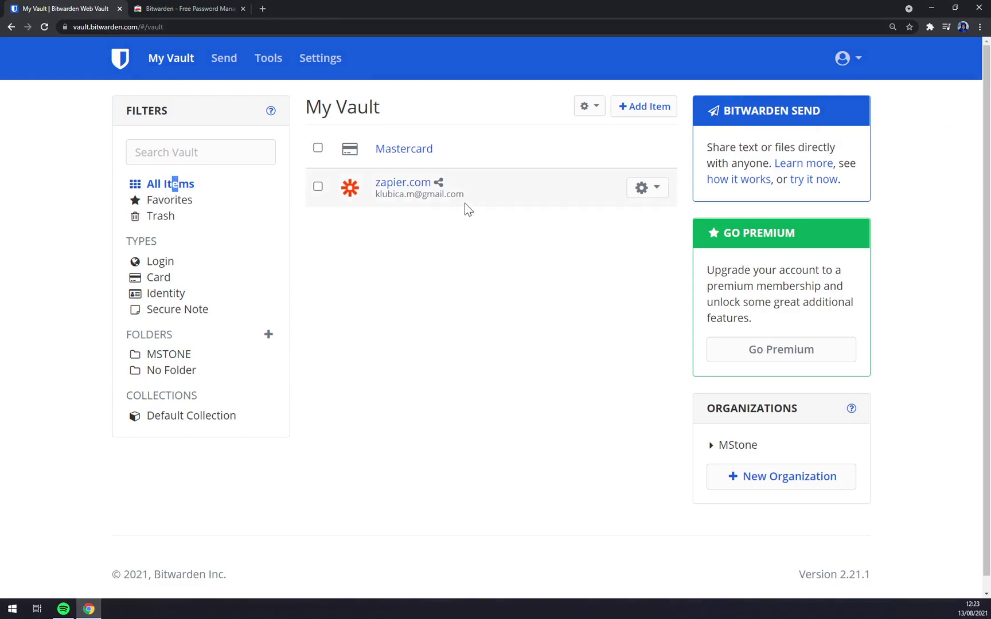
left_click(658, 189)
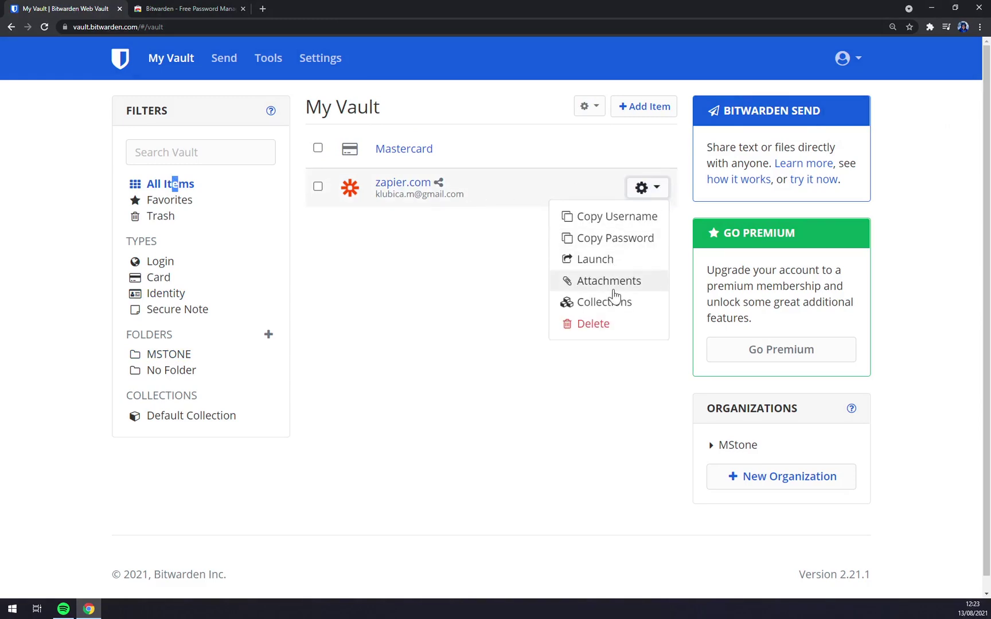
left_click(629, 304)
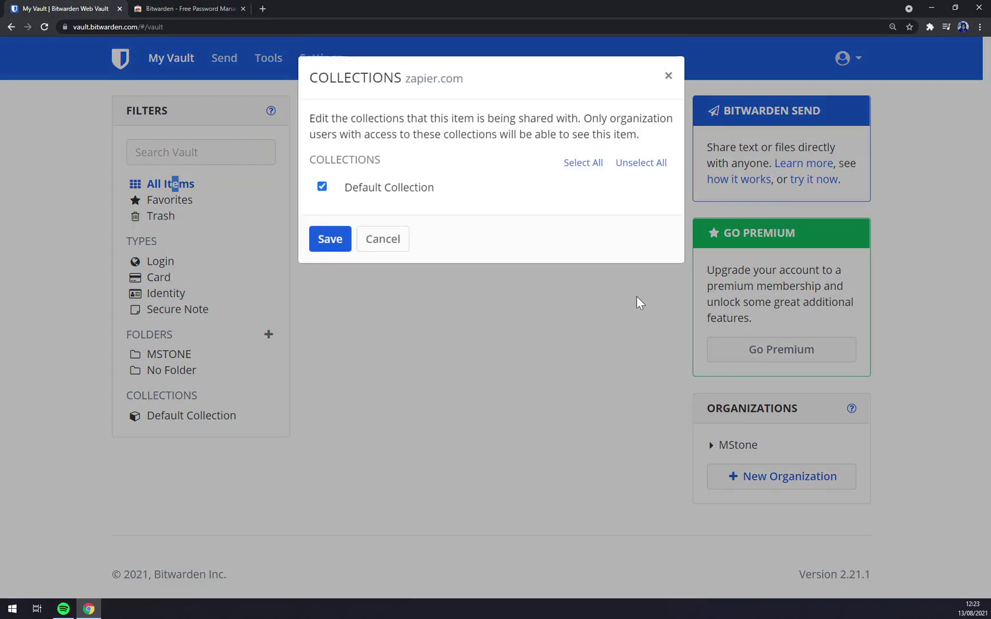
left_click(668, 75)
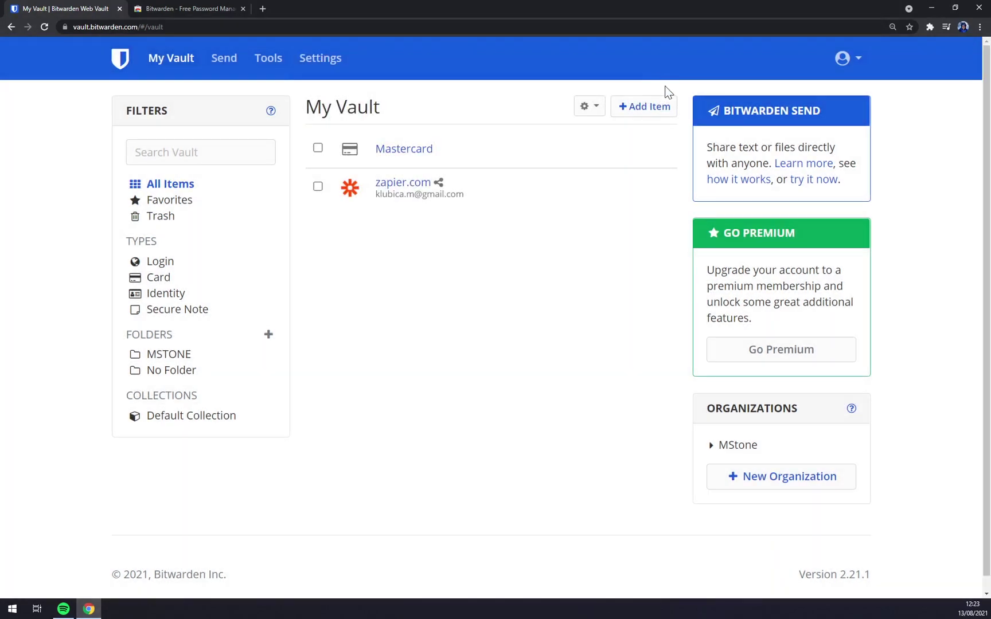
left_click(654, 187)
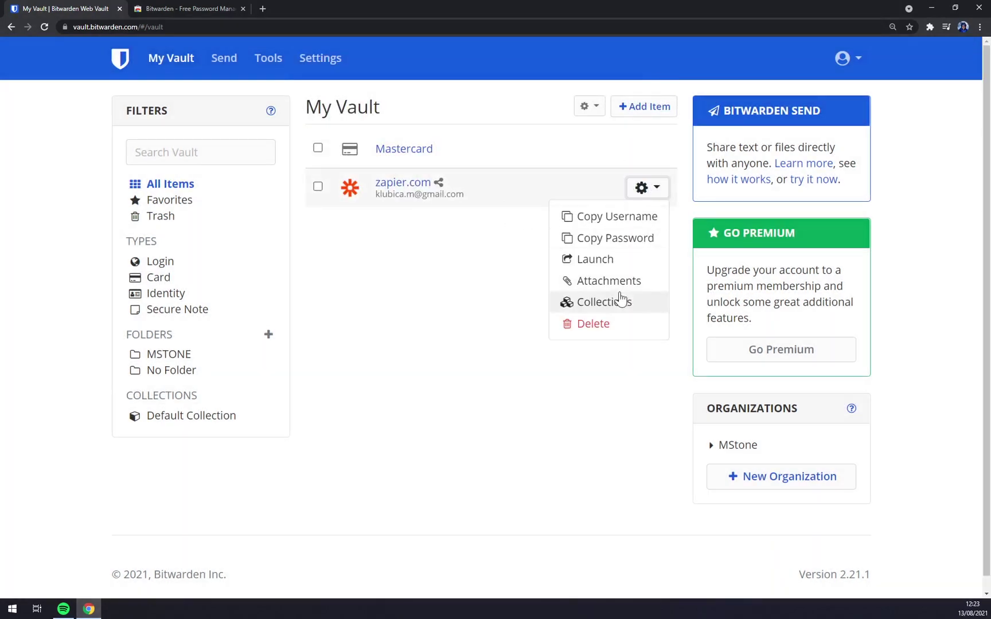
left_click(524, 335)
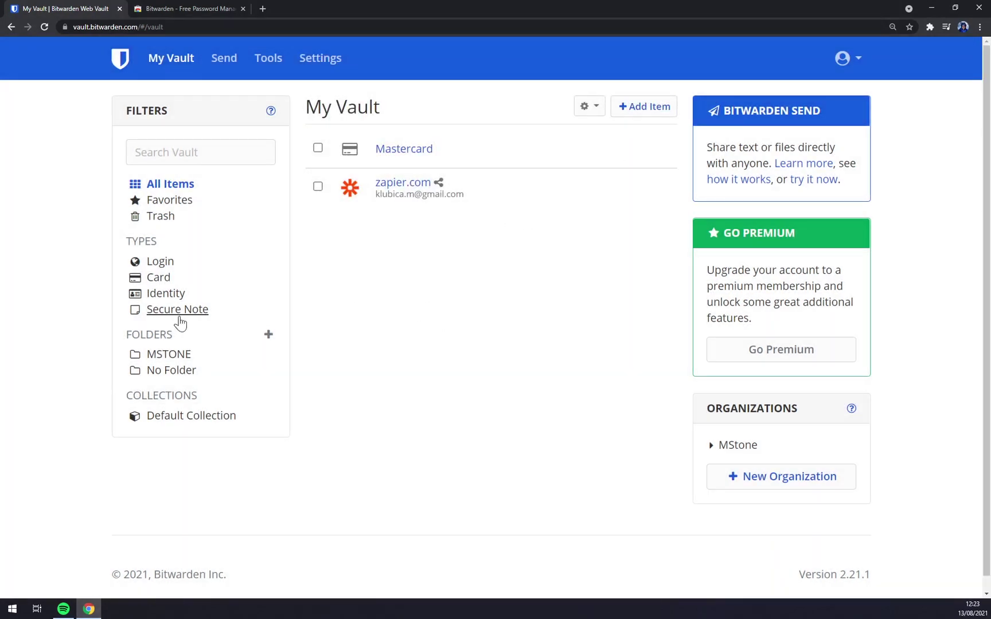
Open the MSTONE folder, inspect a new item's Ownership and Text field type, then close unsaved
left_click(164, 355)
left_click(343, 168)
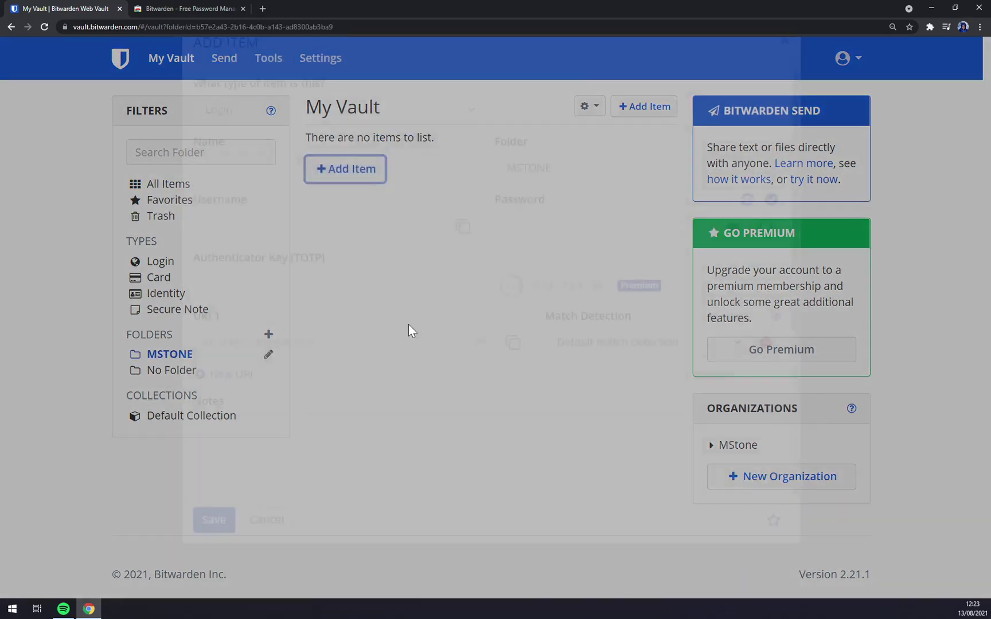
scroll(305, 396, "down", 4)
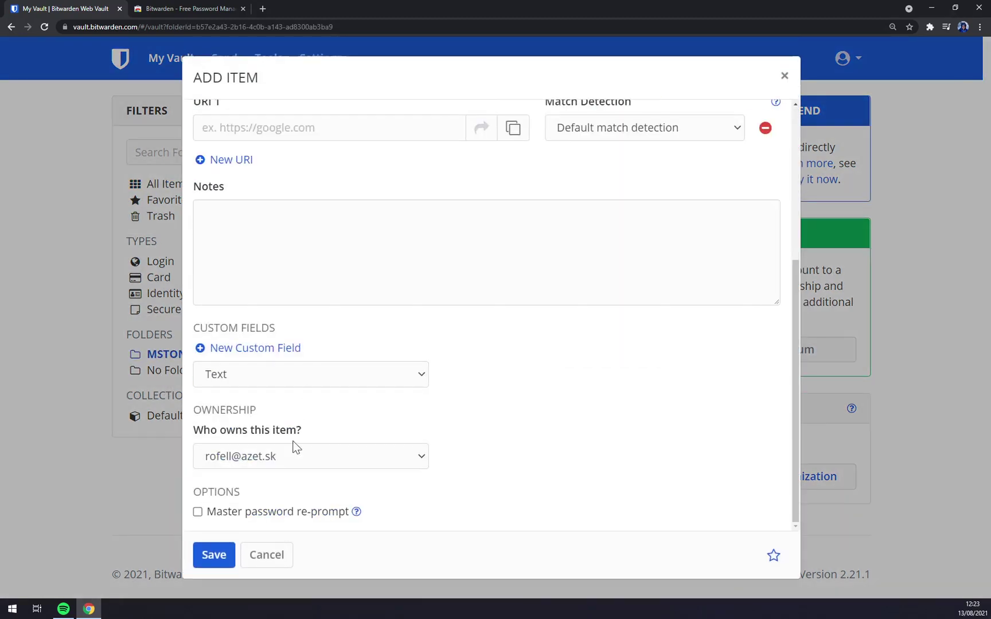
left_click(311, 465)
left_click(431, 429)
left_click(343, 381)
left_click(526, 405)
scroll(460, 384, "up", 5)
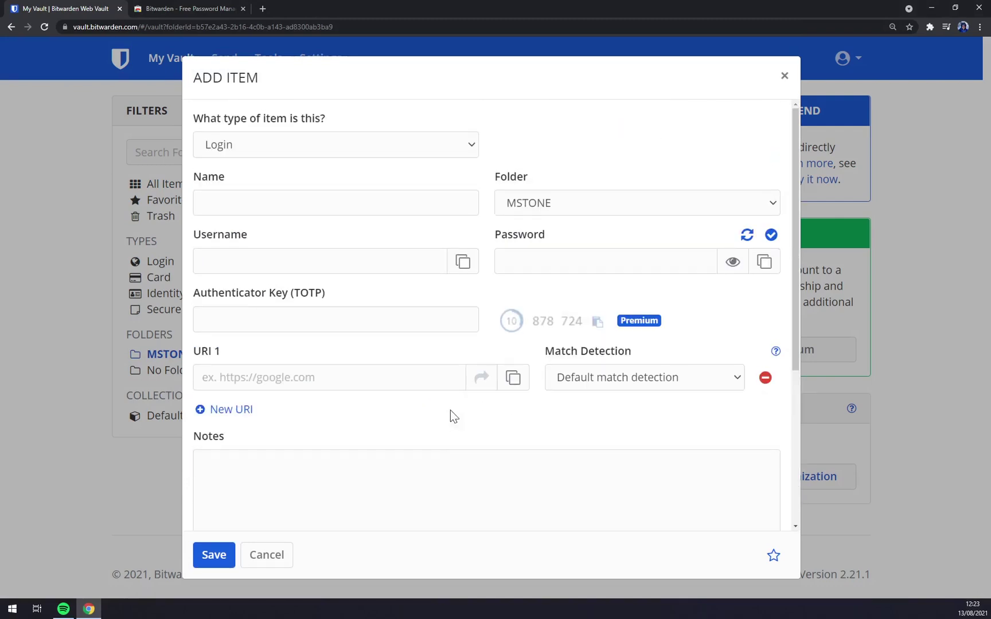
left_click(786, 75)
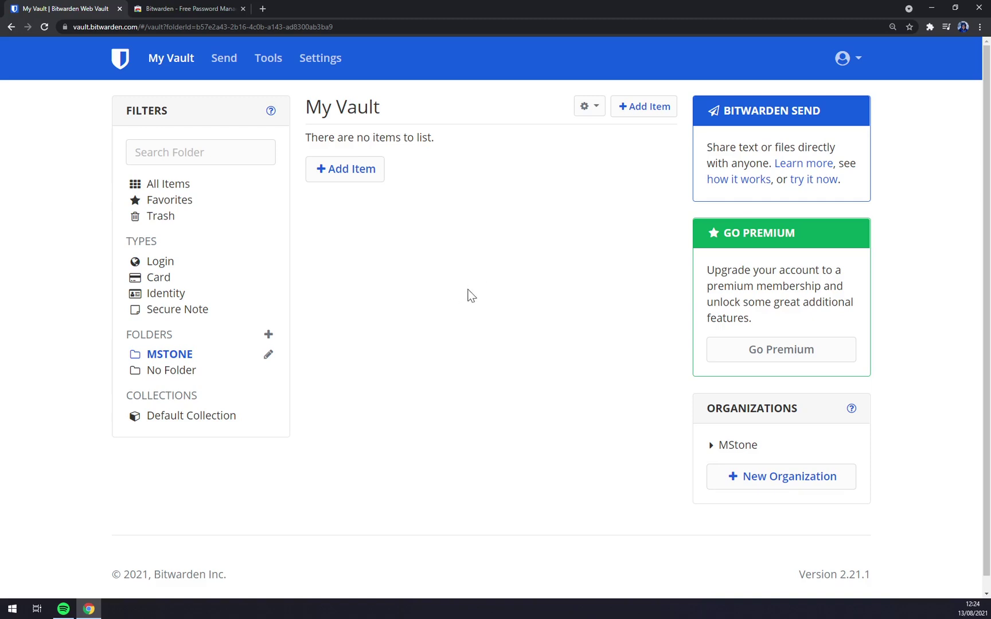
Open the MStone organization's vault from the Organizations list
left_click(746, 446)
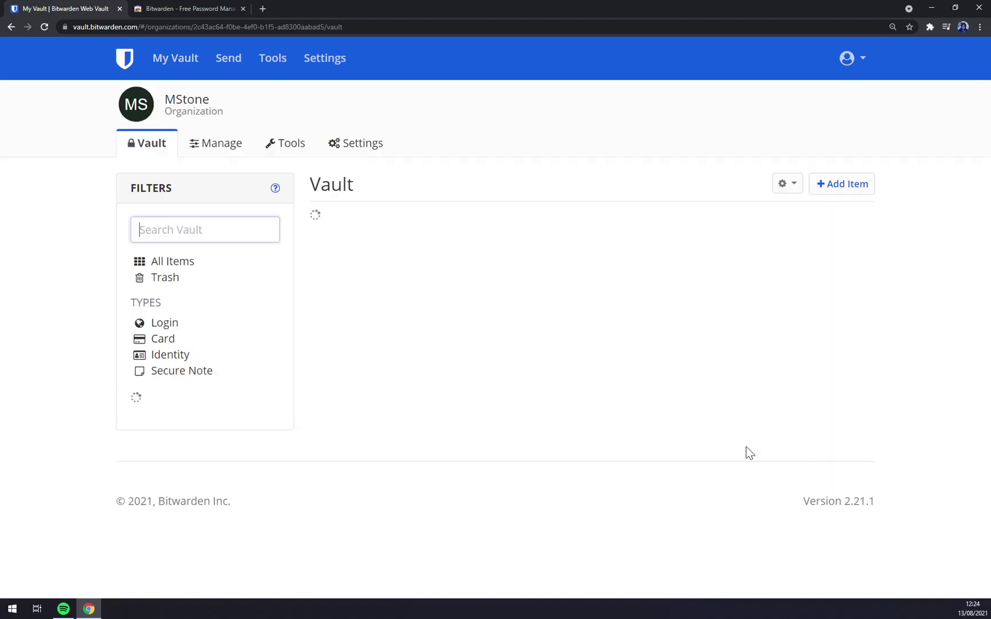